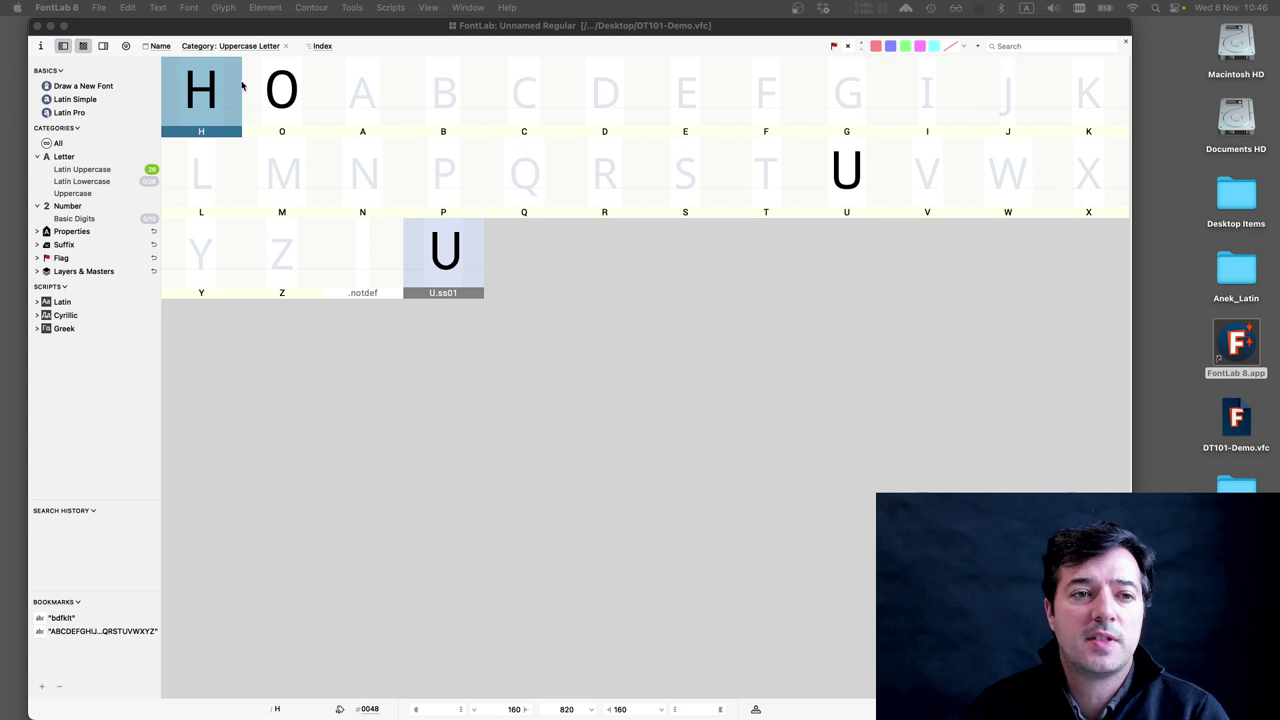
click(241, 86)
click(238, 87)
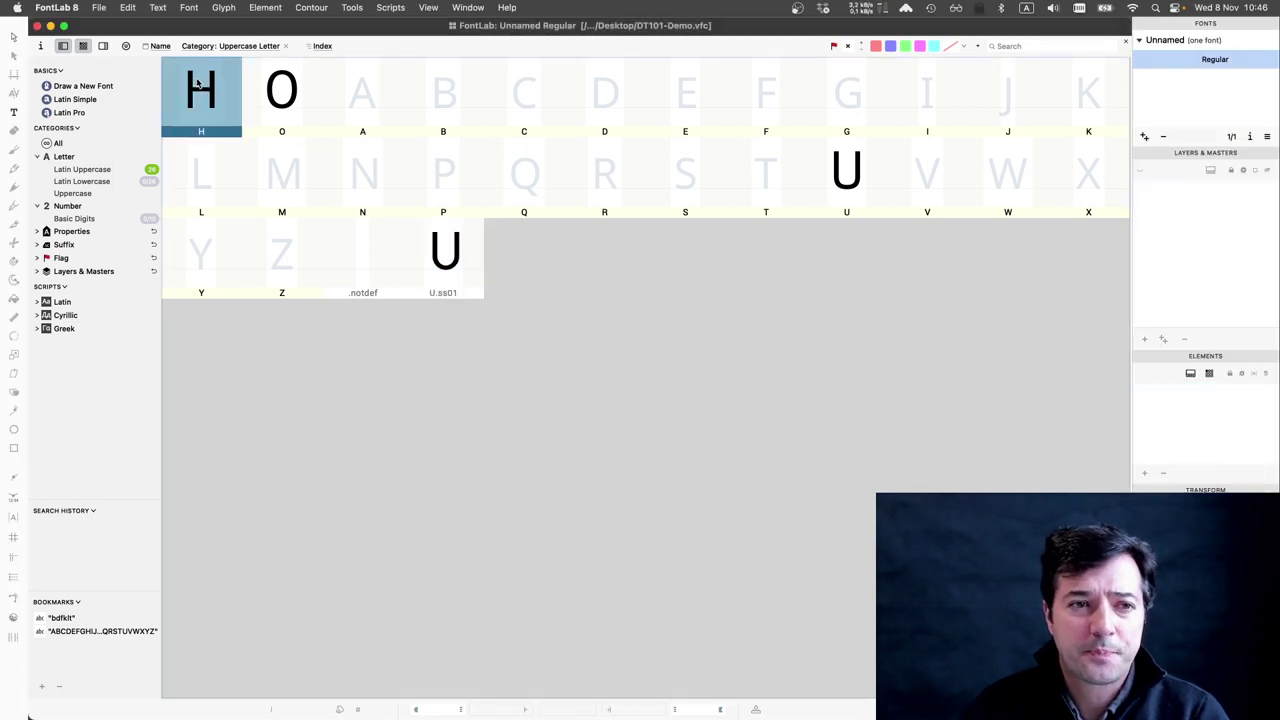
shift+click(258, 86)
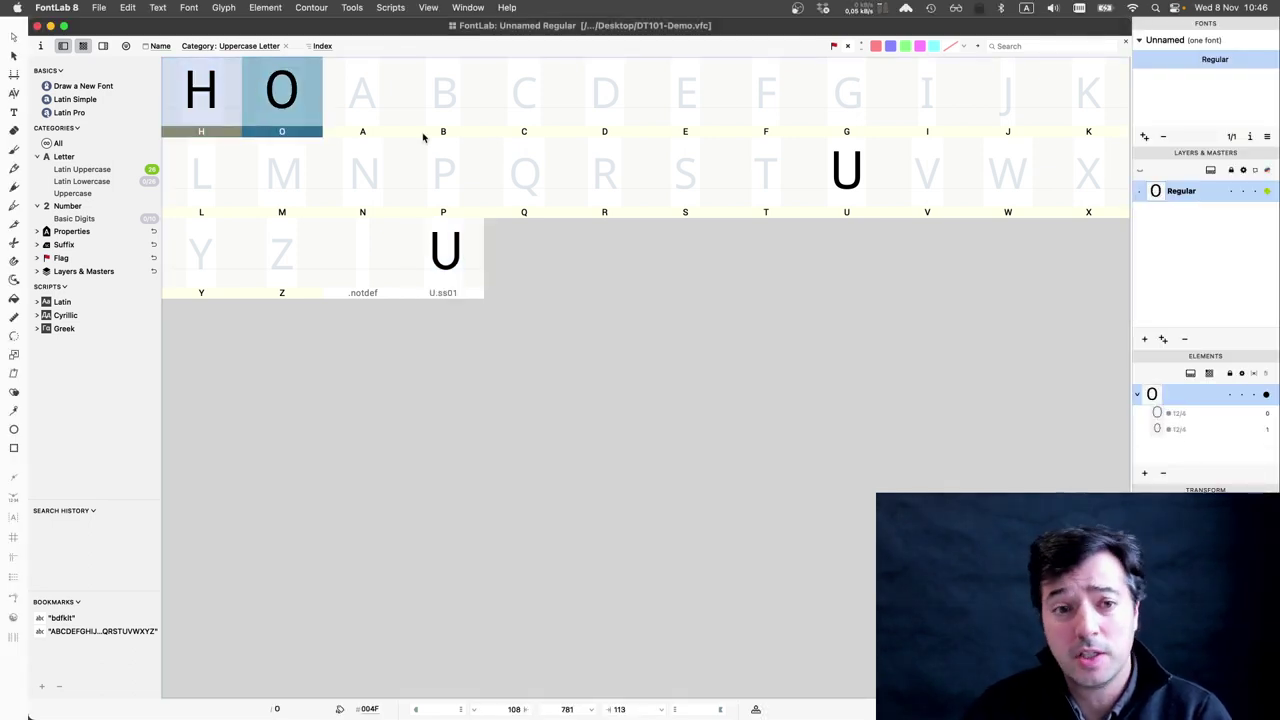
shift+click(907, 173)
click(907, 173)
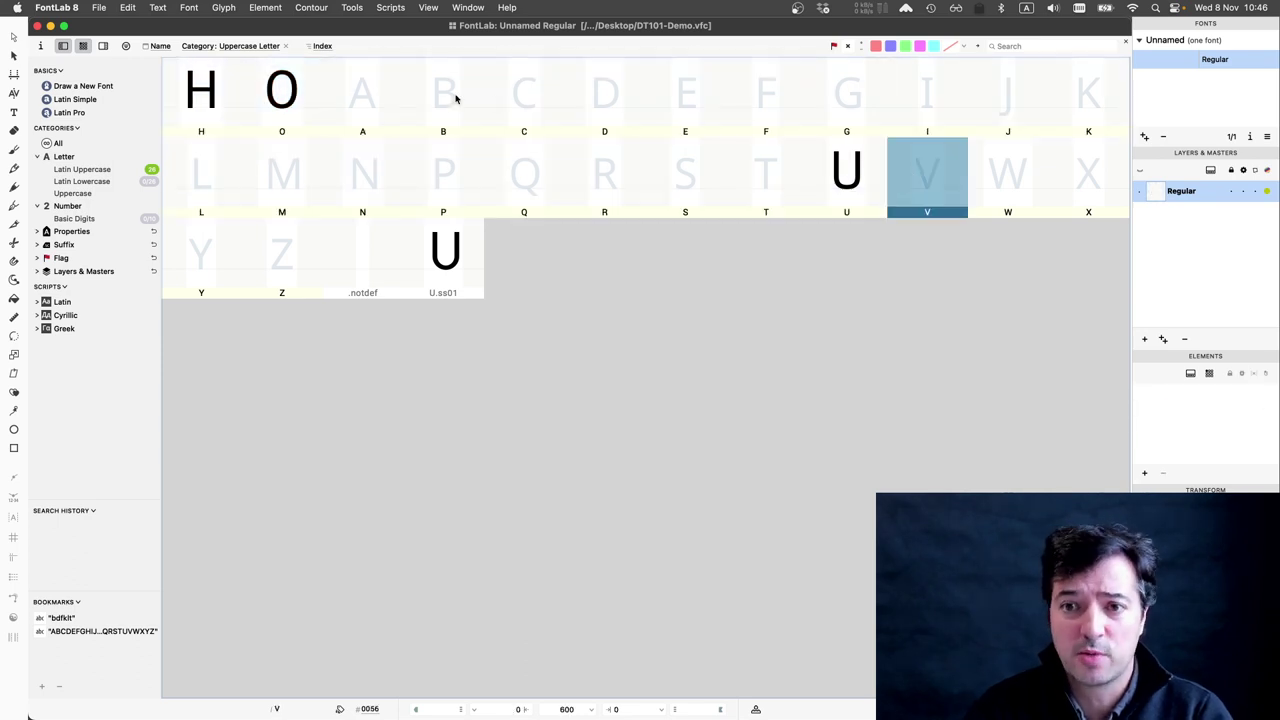
Select the H, O and V glyphs in the font overview and open them together for editing.
click(205, 87)
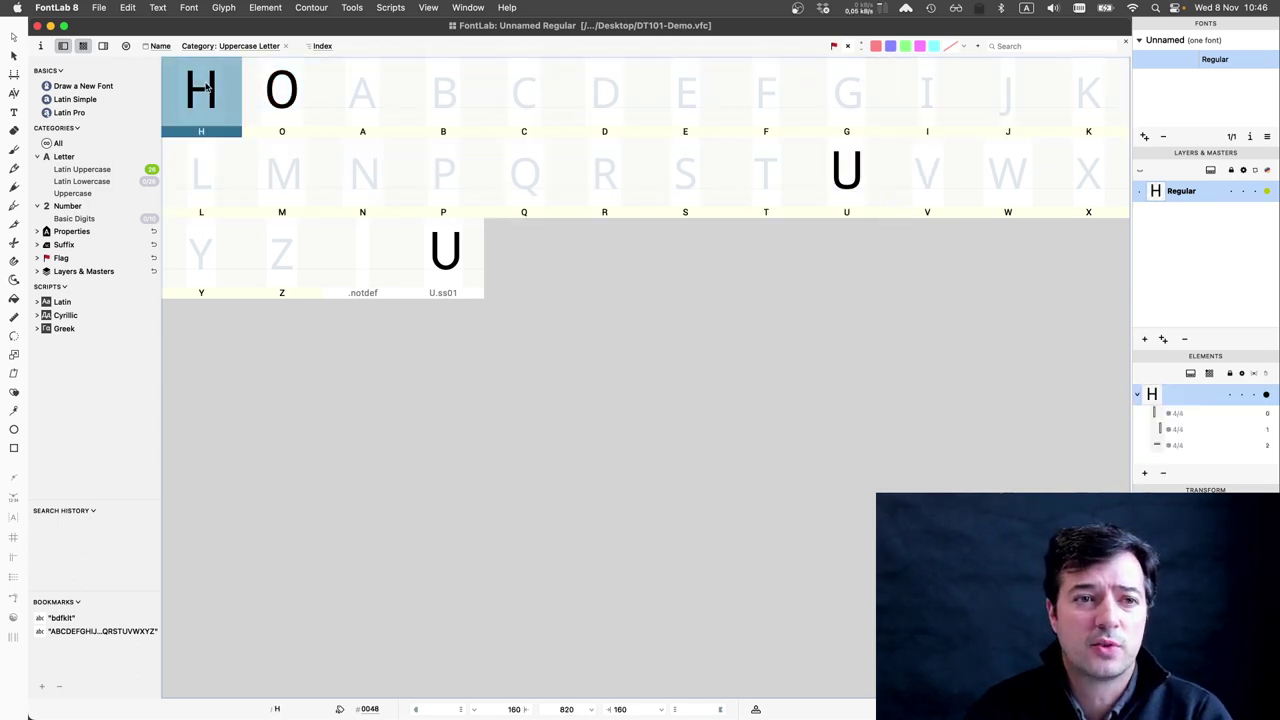
shift+click(284, 88)
super+click(930, 185)
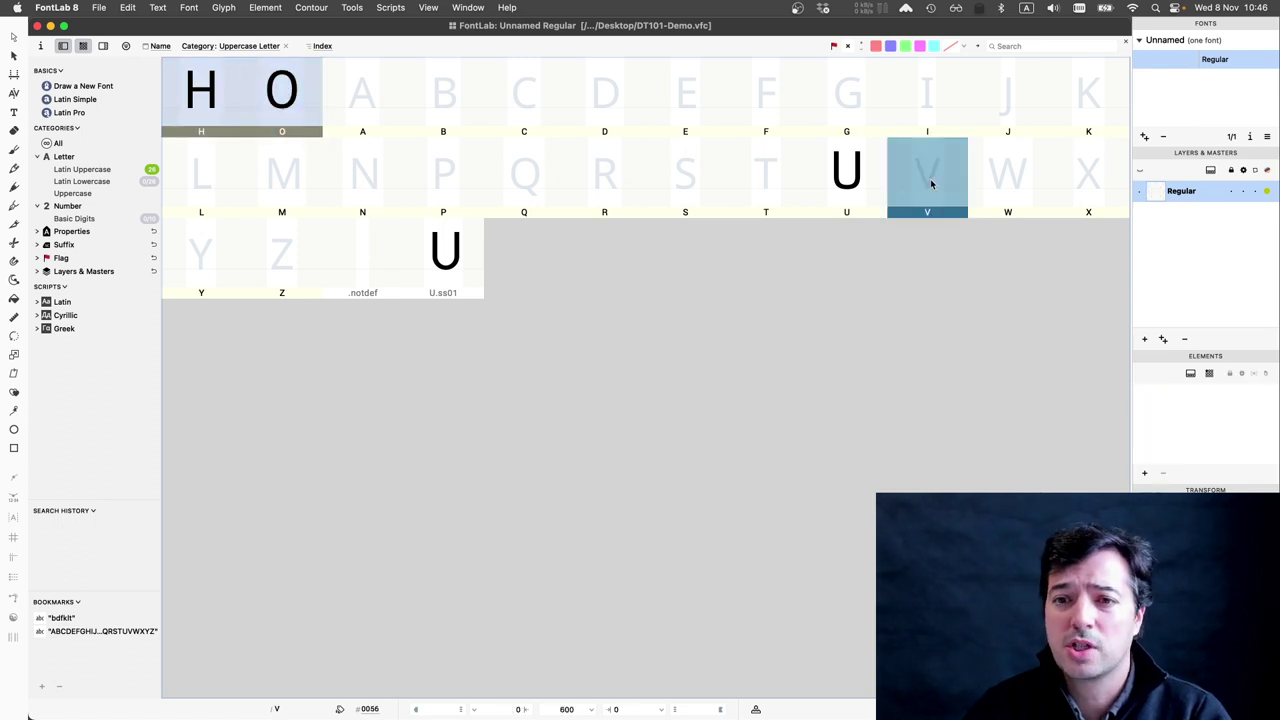
key(Return)
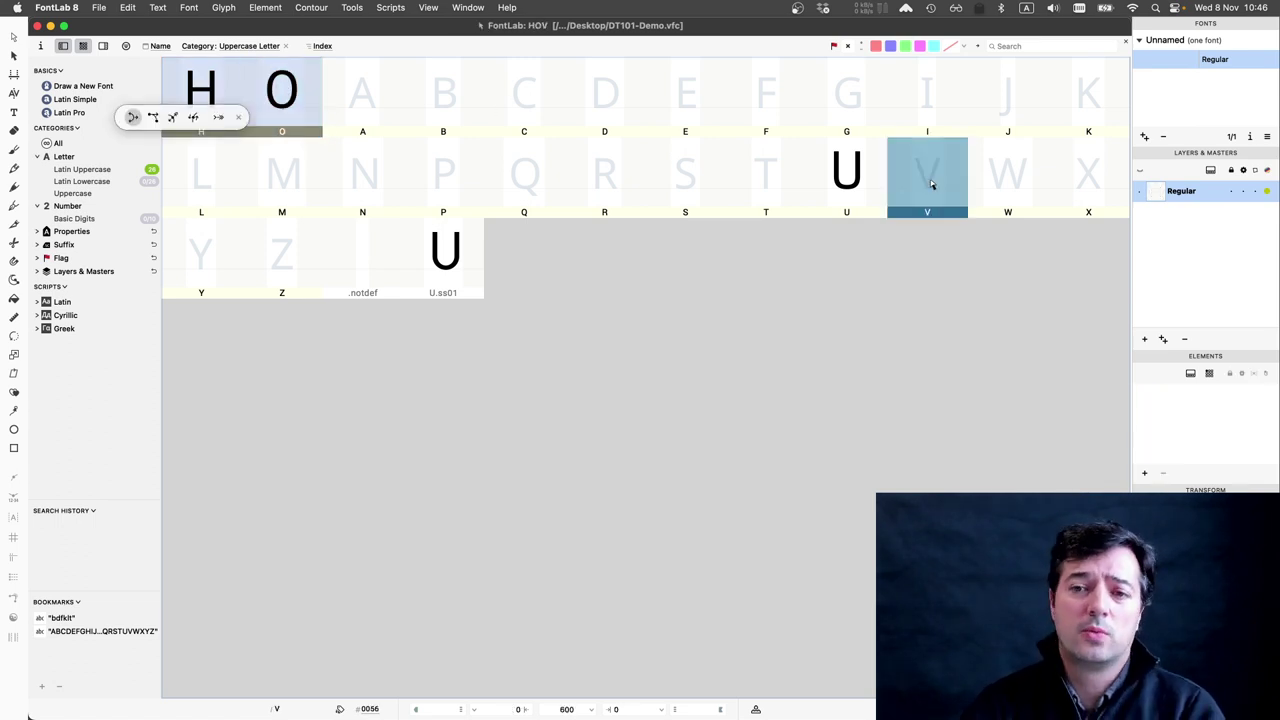
Make the empty V glyph next to the O the active glyph for editing.
scroll(631, 254, right, 5)
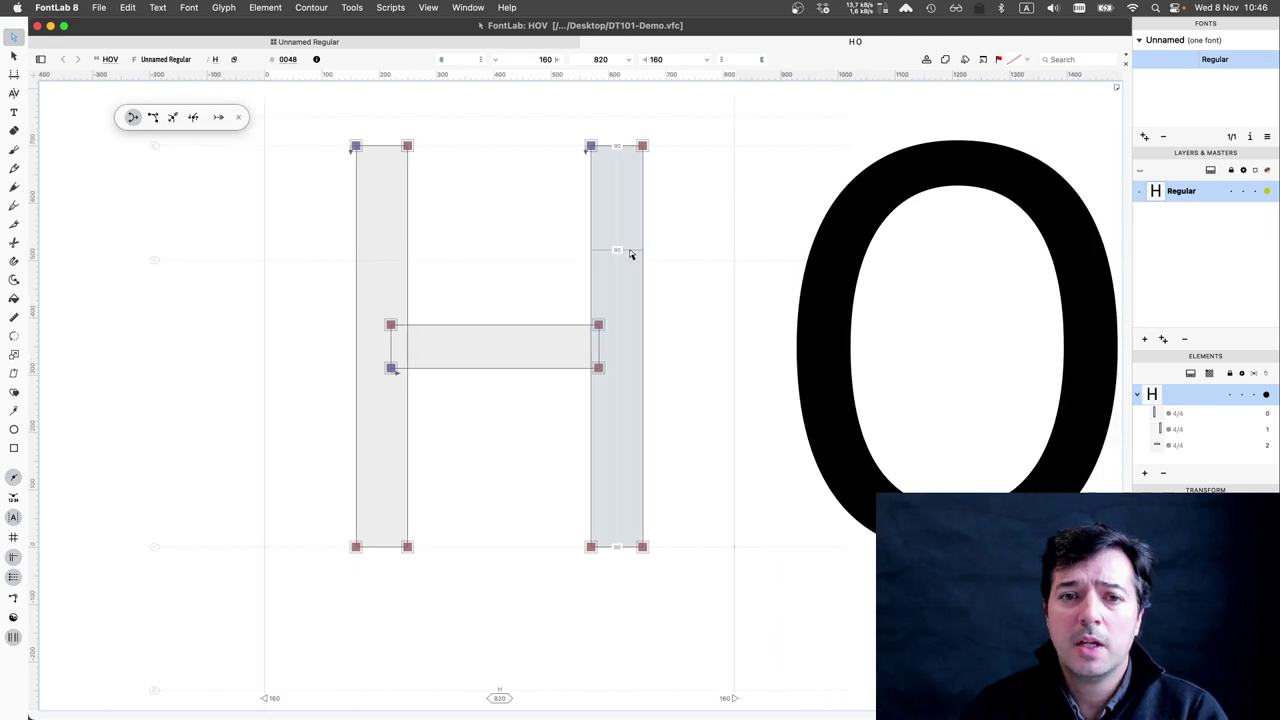
scroll(630, 254, right, 8)
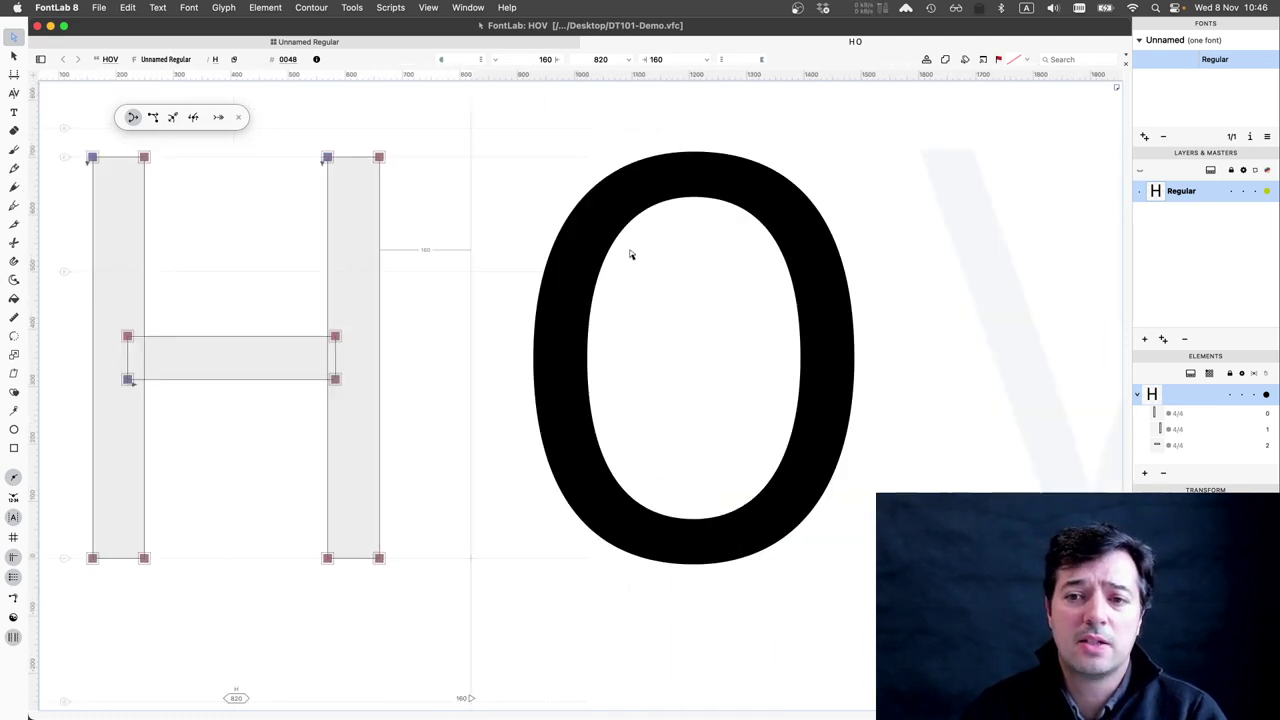
scroll(630, 254, right, 6)
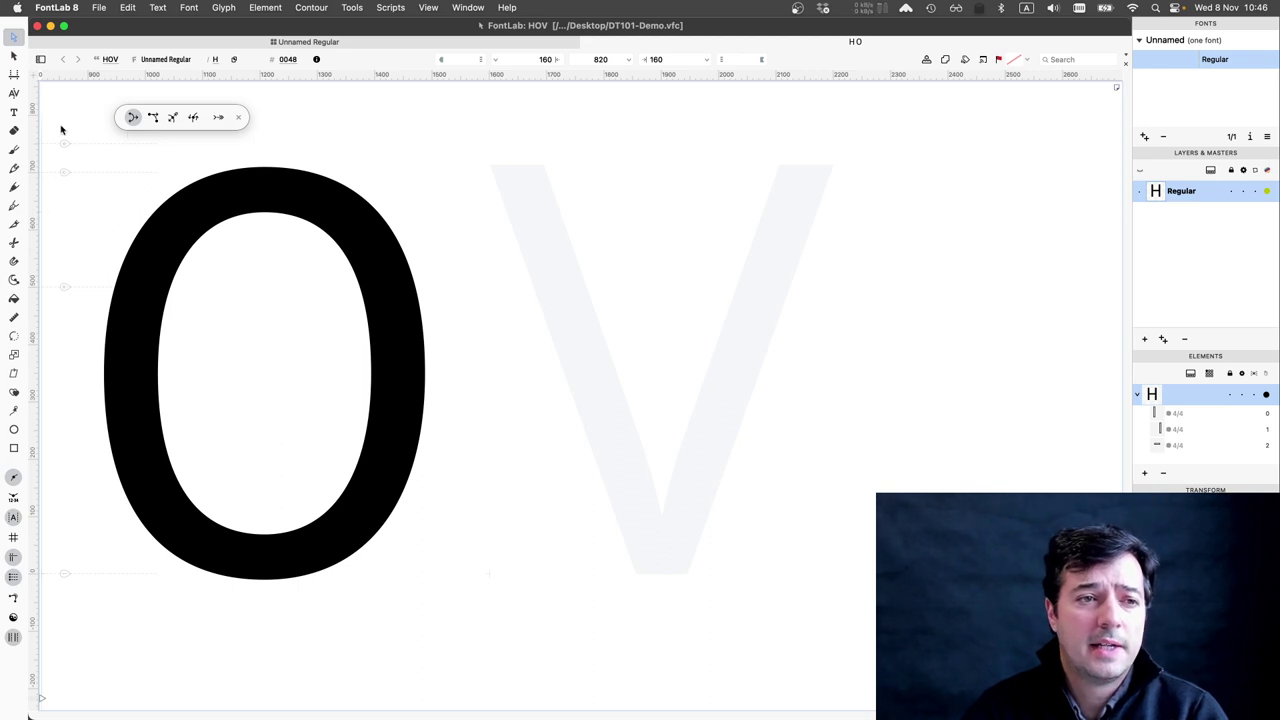
click(15, 208)
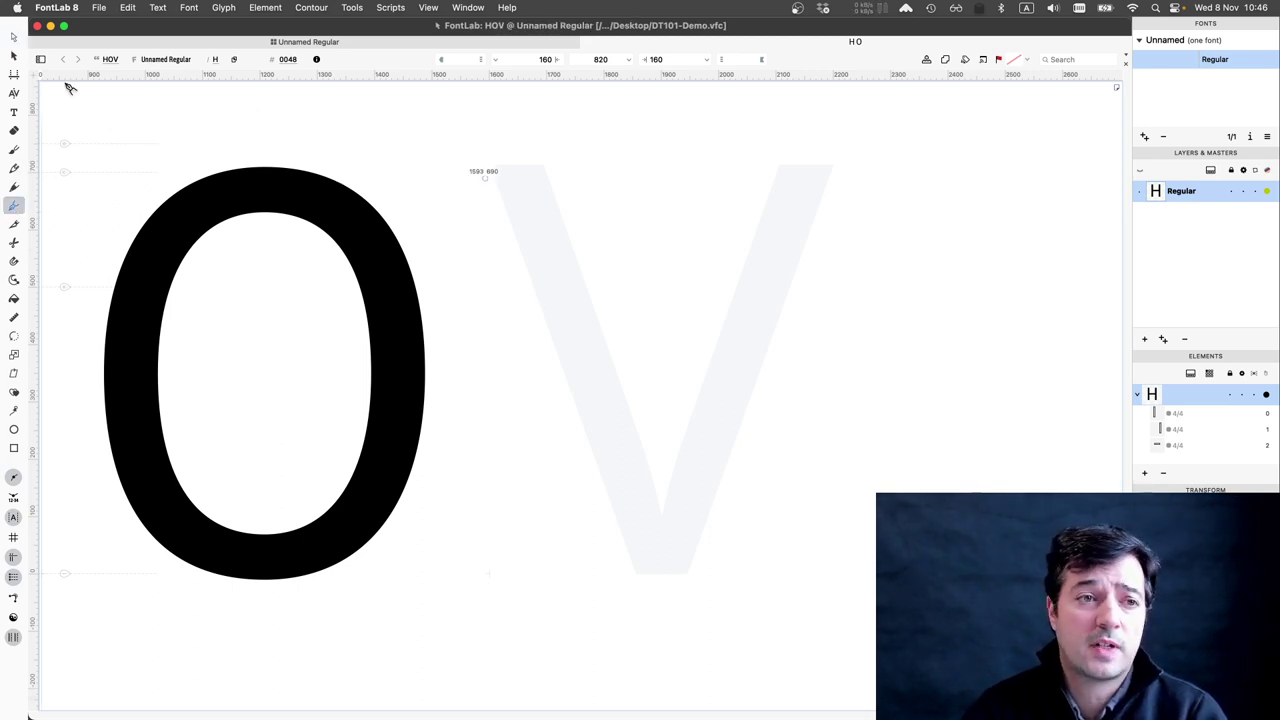
click(14, 37)
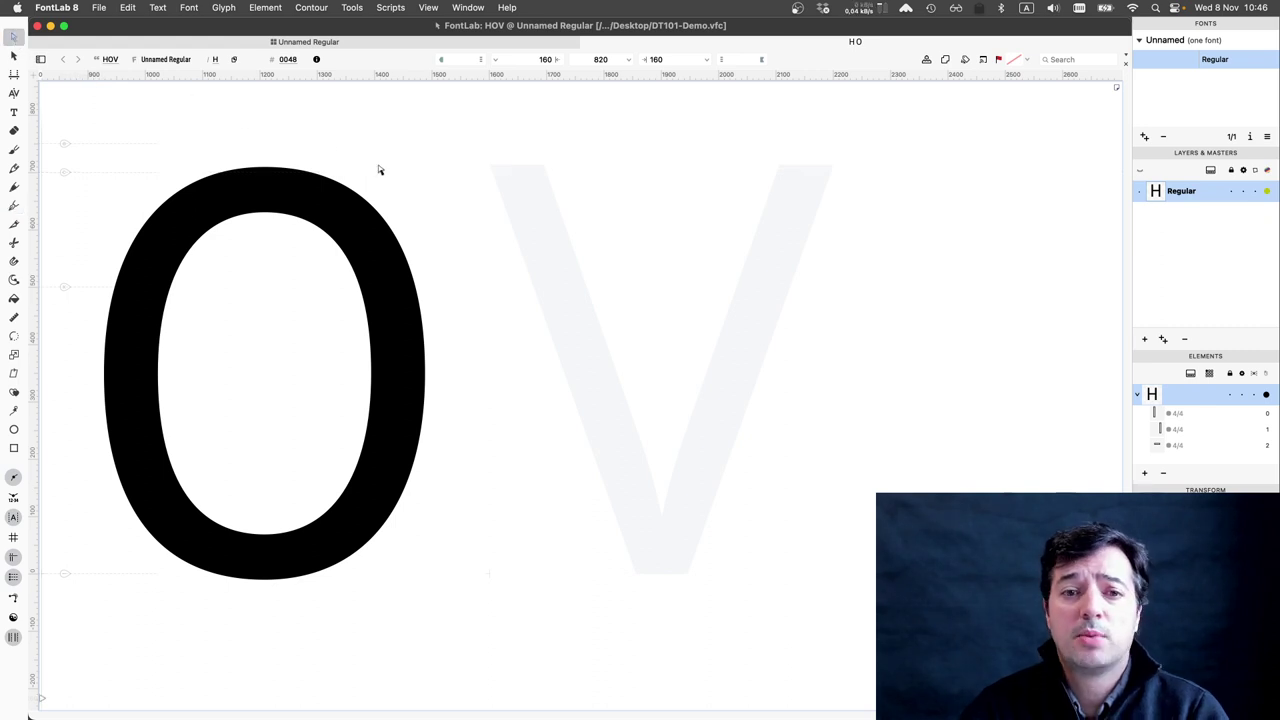
click(590, 234)
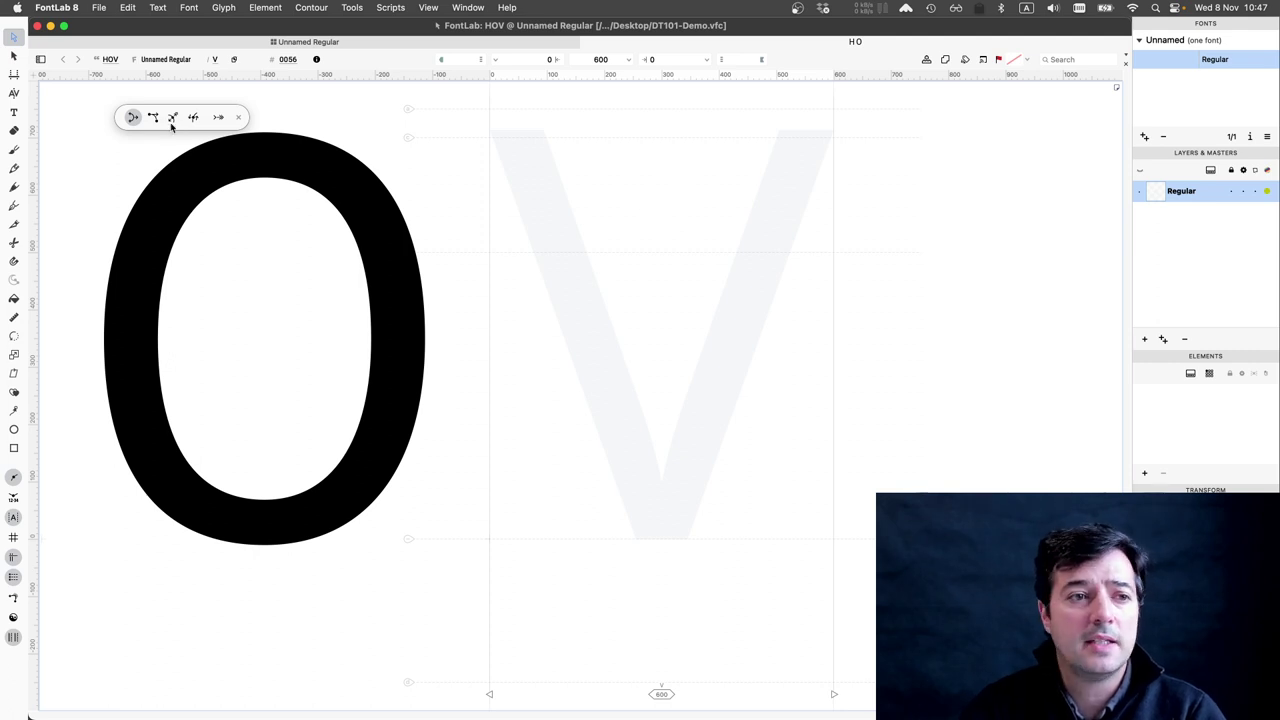
Draw the V as one closed straight-line outline between baseline and 700 height, about 514 units wide, with the inner diagonals crossing near the base; preview it filled.
click(14, 205)
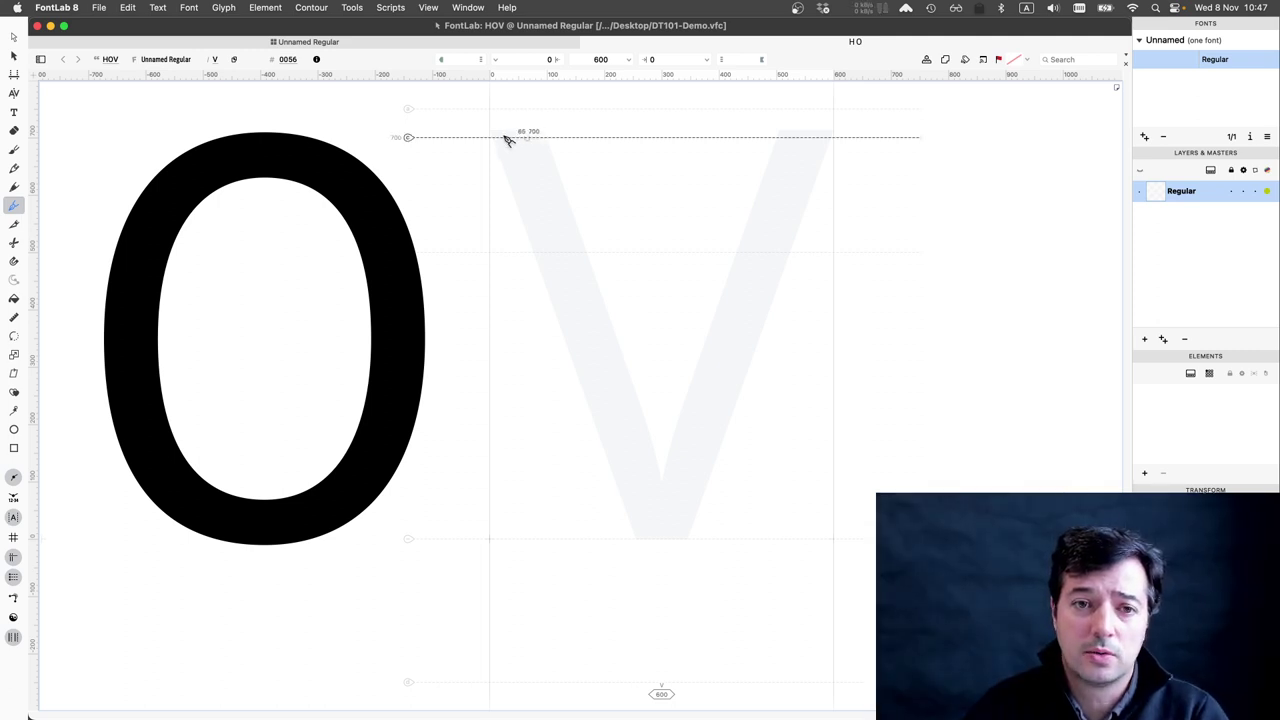
drag(527, 137, 536, 190)
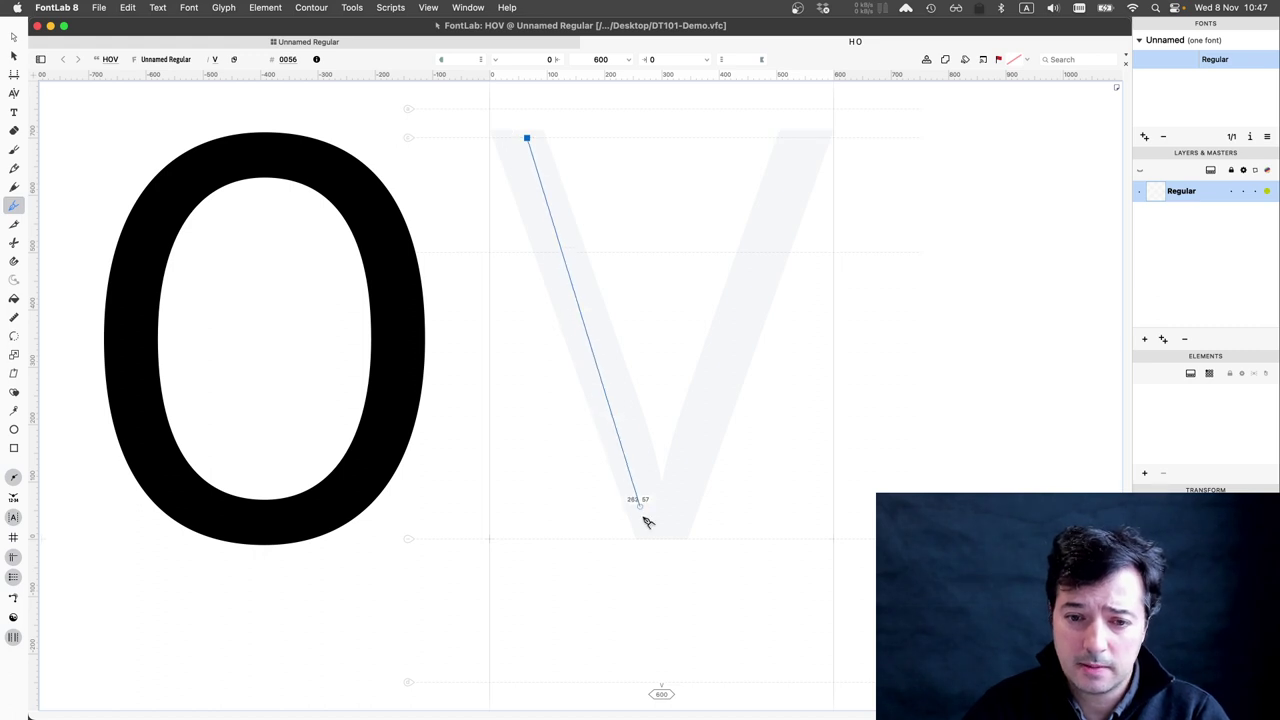
drag(650, 540, 697, 539)
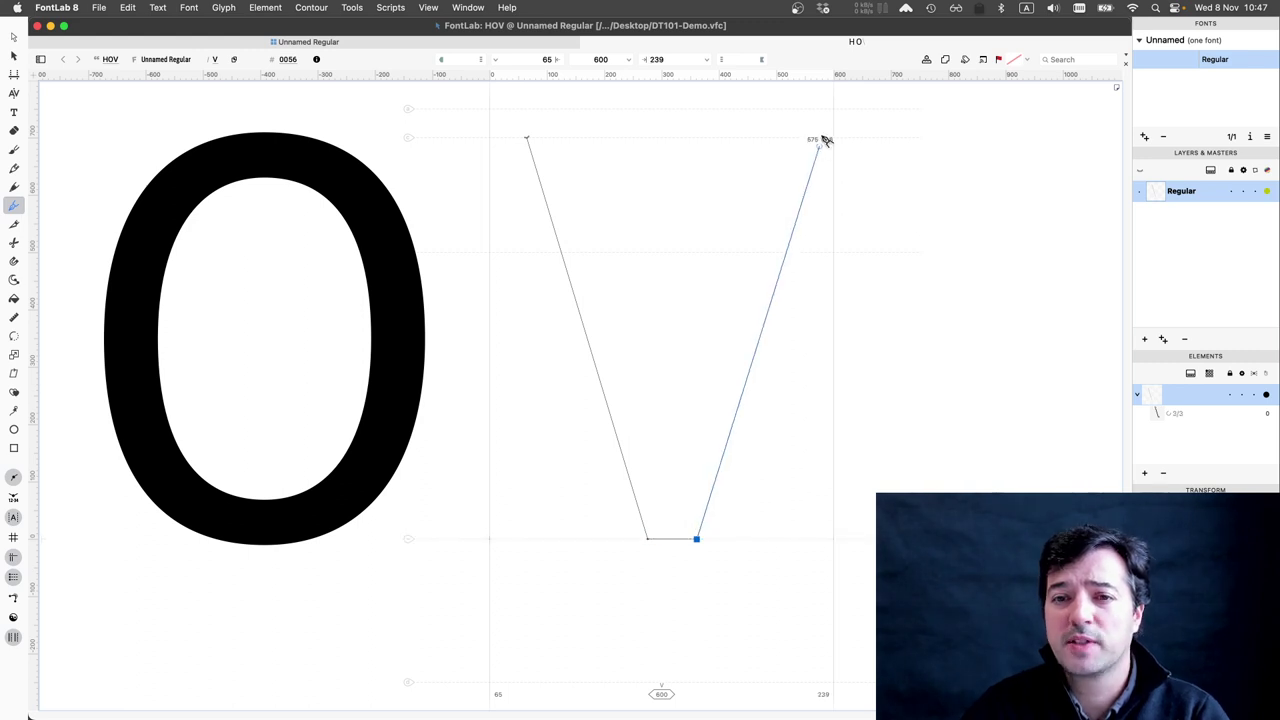
drag(823, 140, 681, 444)
drag(671, 490, 668, 508)
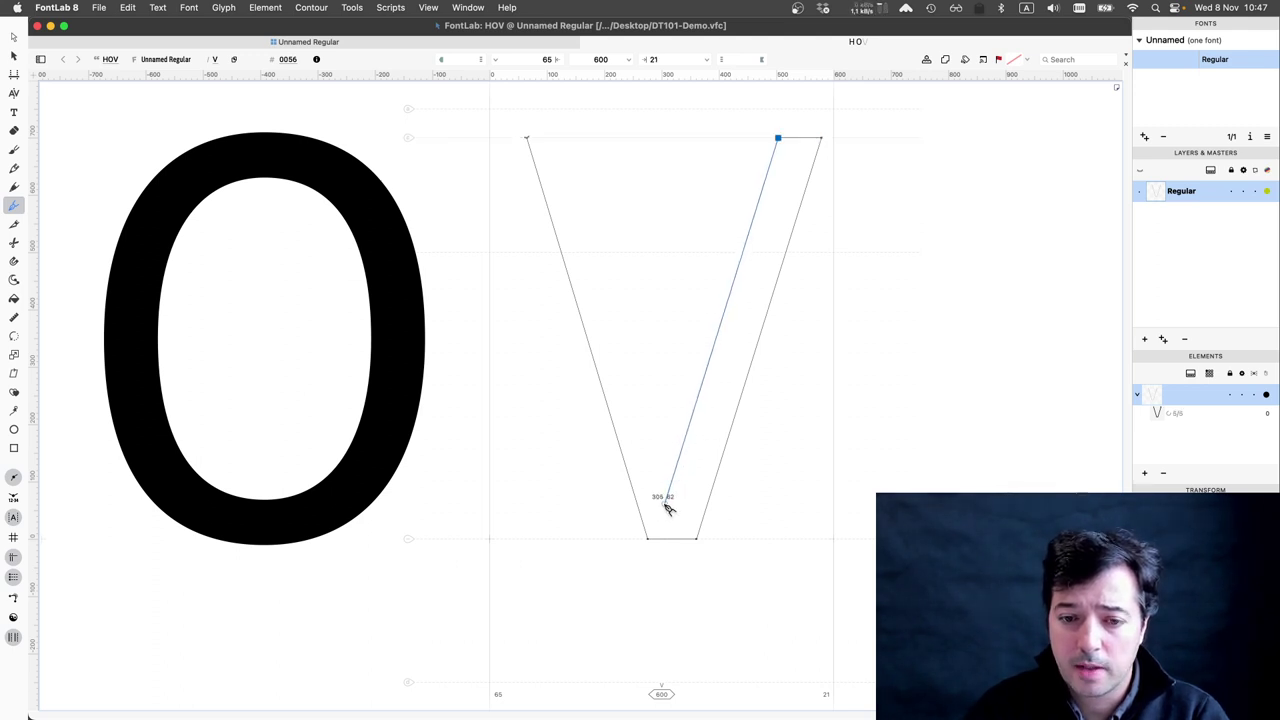
click(667, 506)
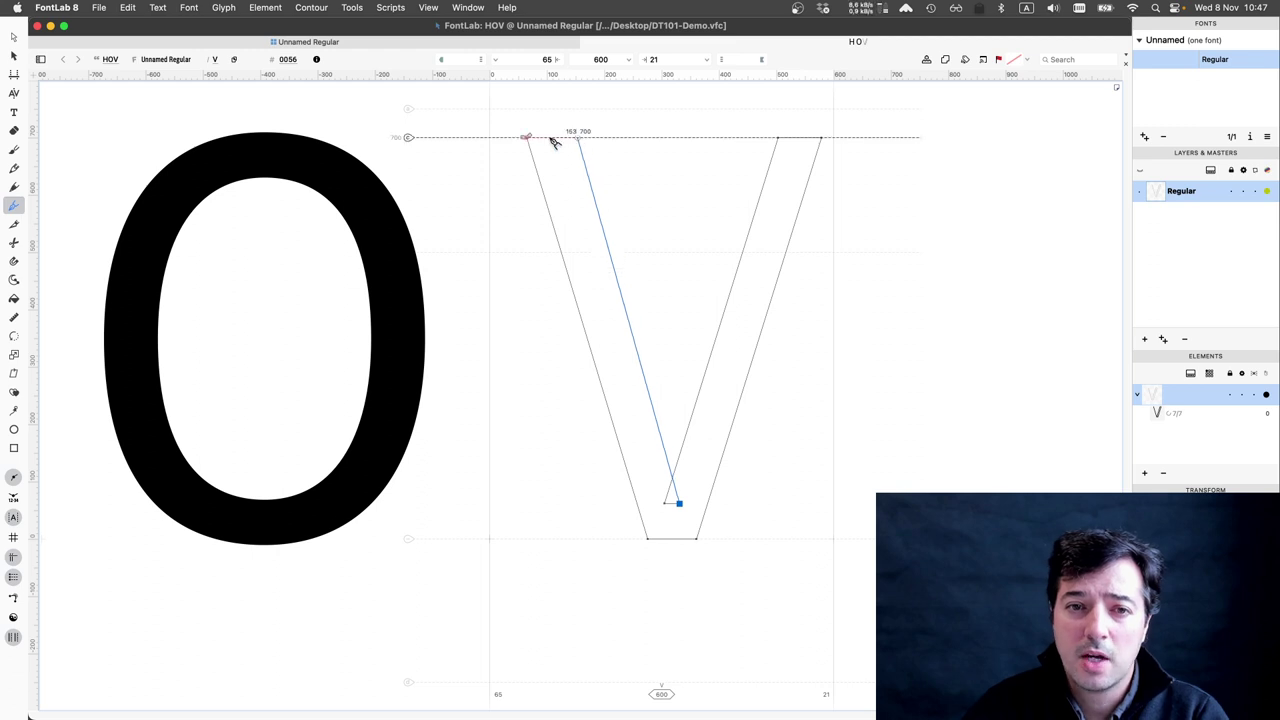
click(578, 138)
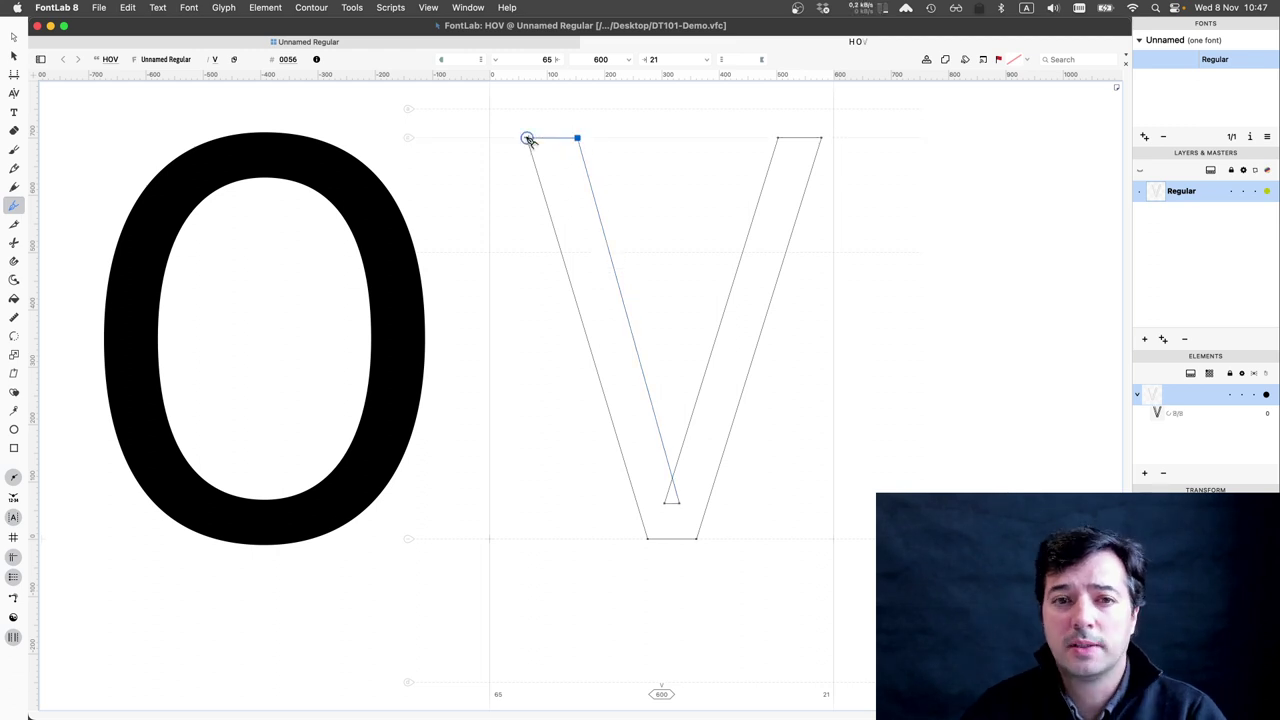
click(527, 138)
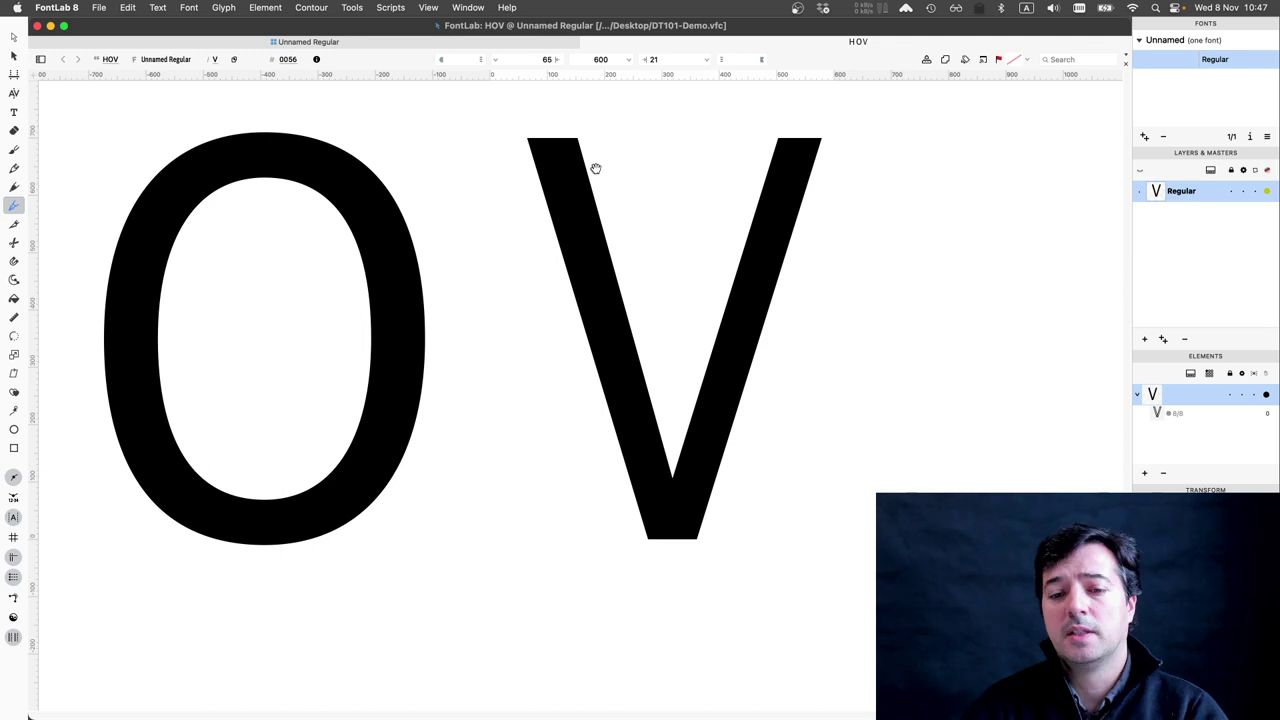
key(grave)
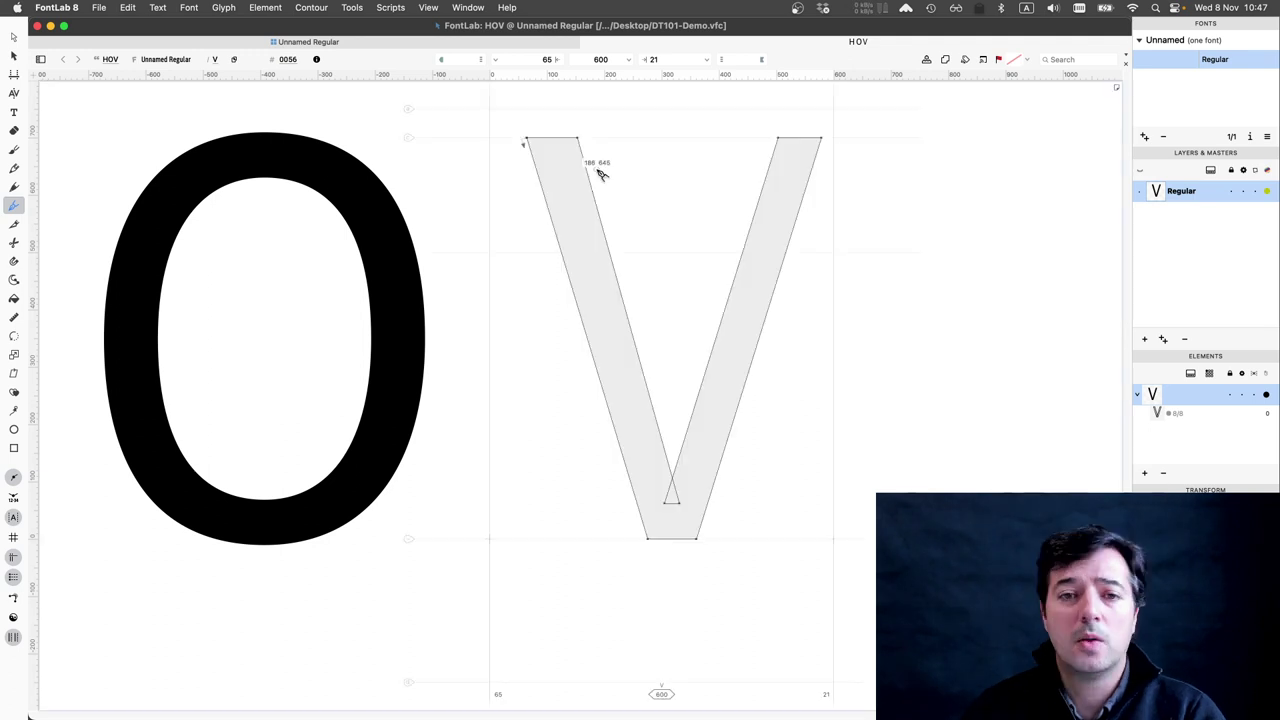
Select the two top nodes of the V's left diagonal and shift them 10 units left to X 55.
click(15, 38)
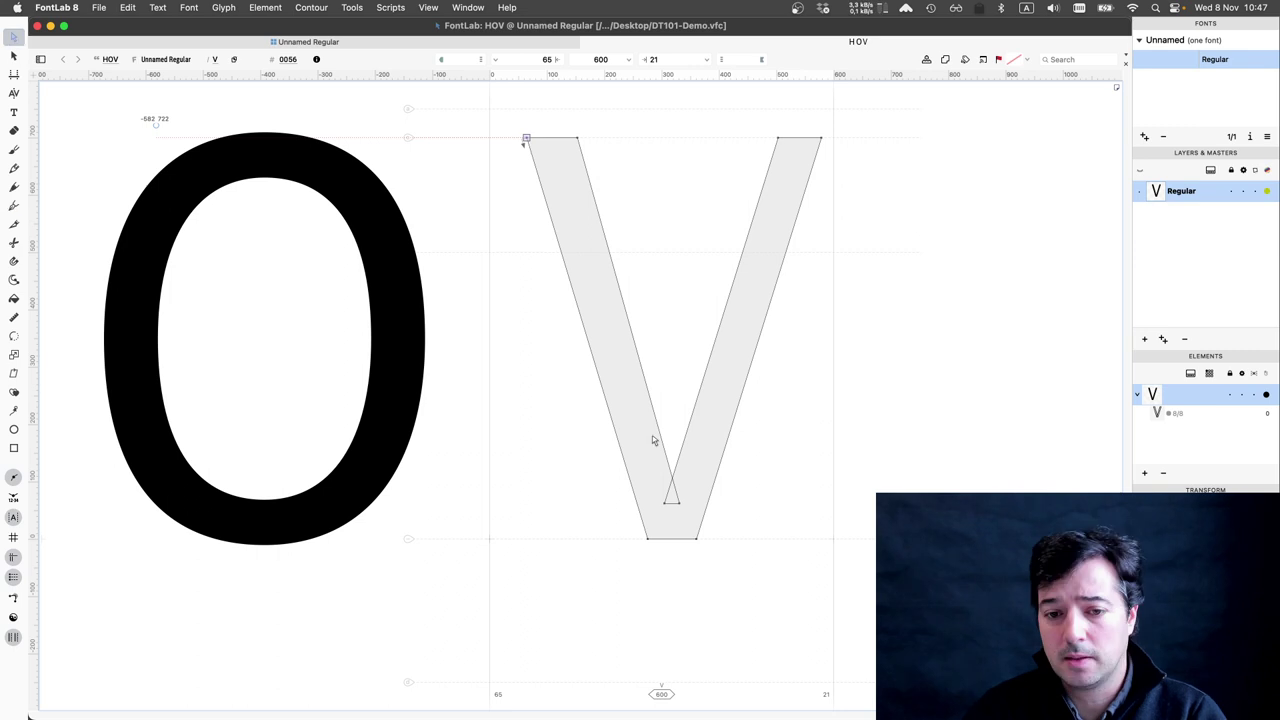
click(652, 440)
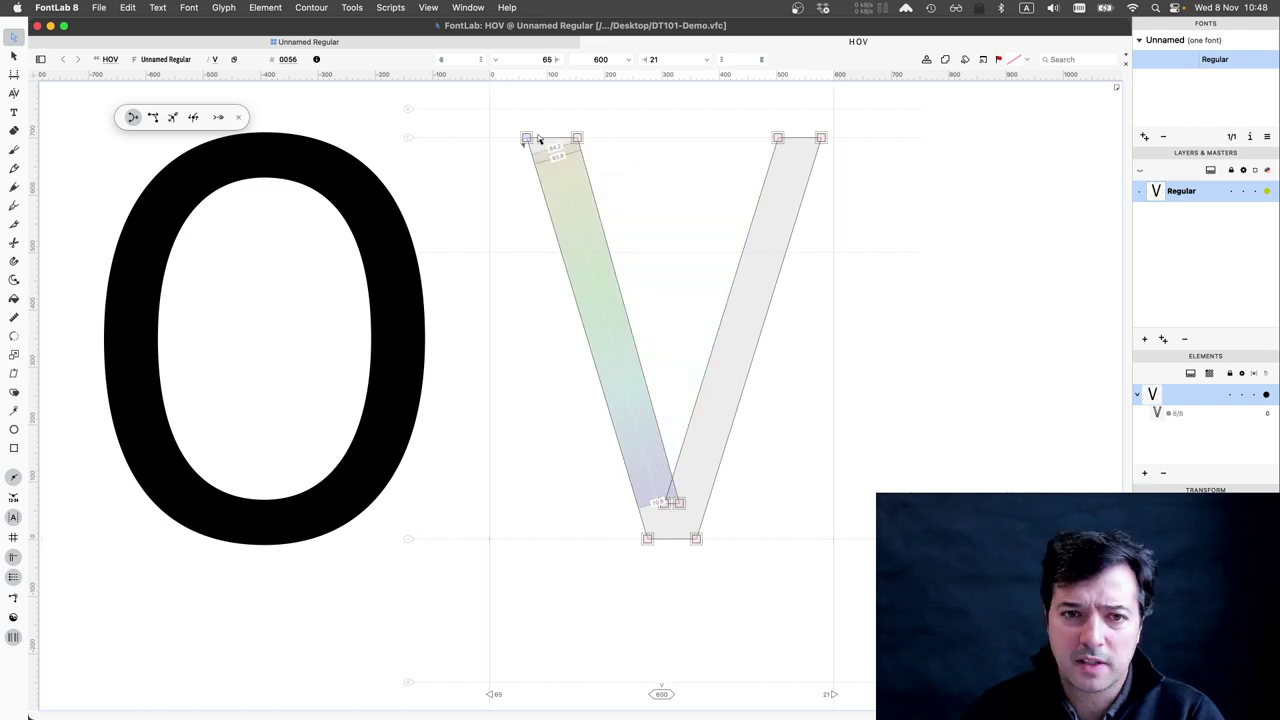
drag(594, 151, 518, 127)
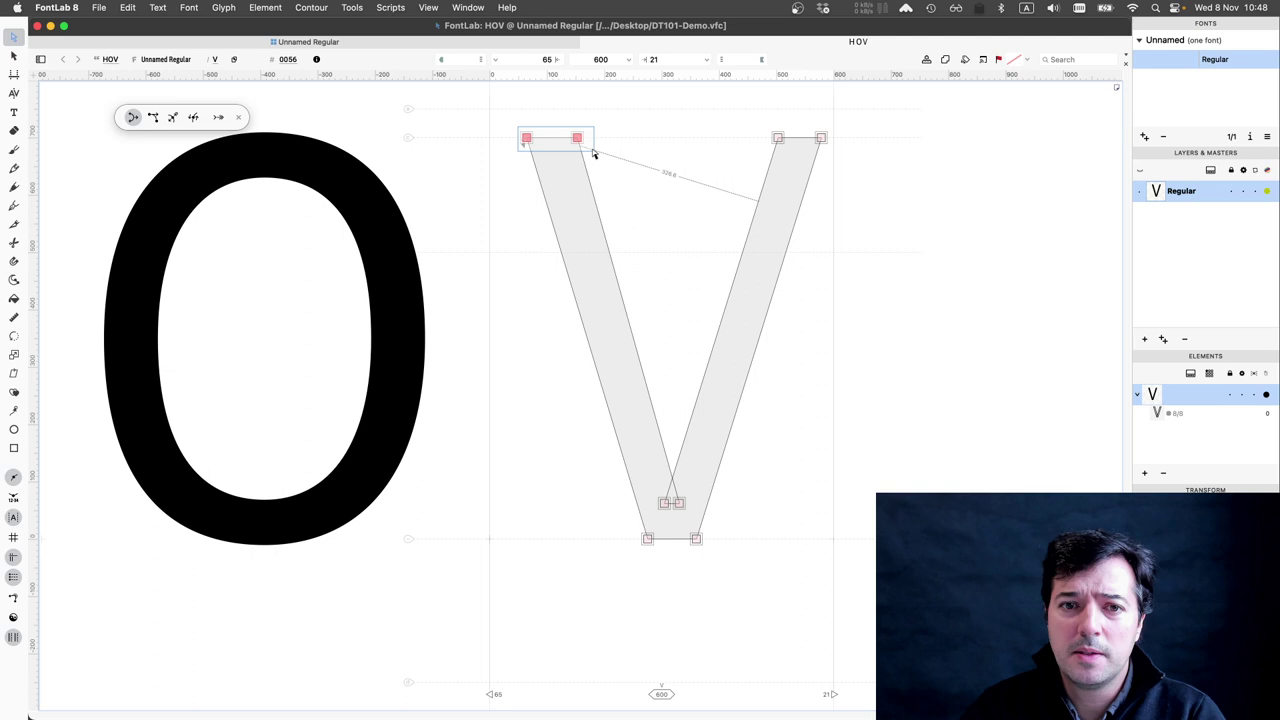
drag(593, 153, 593, 154)
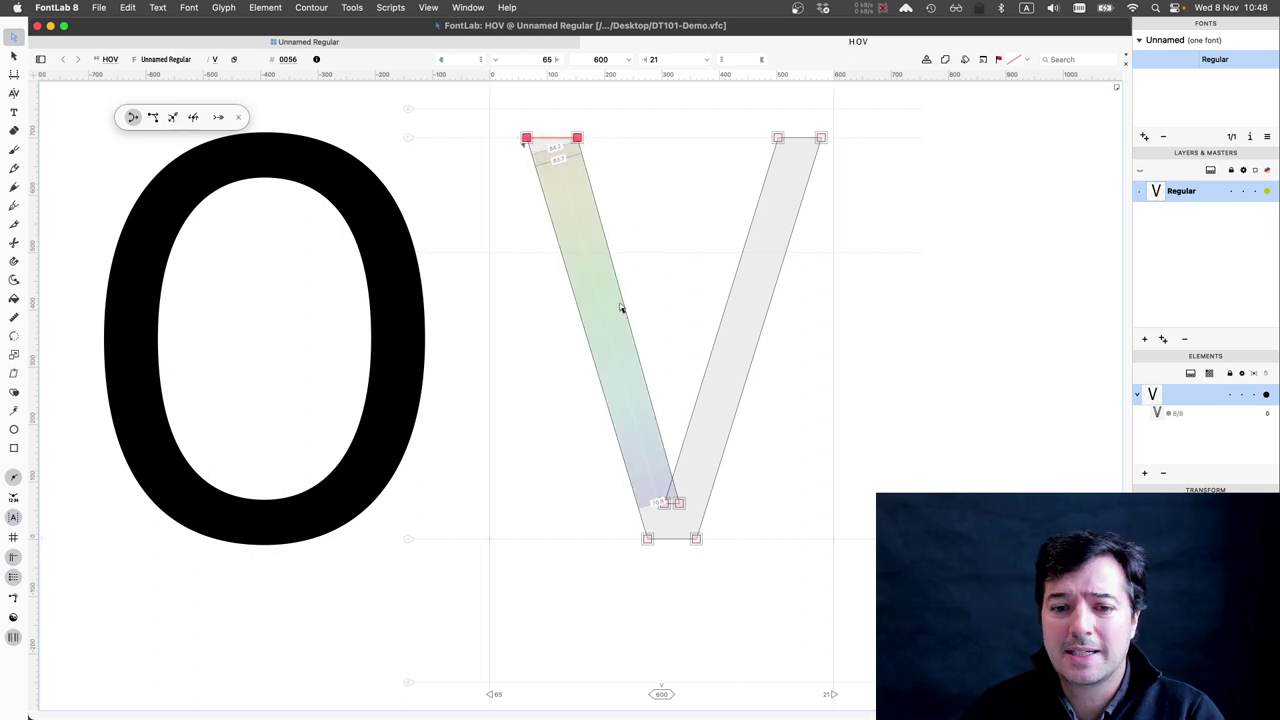
key(shift+Left)
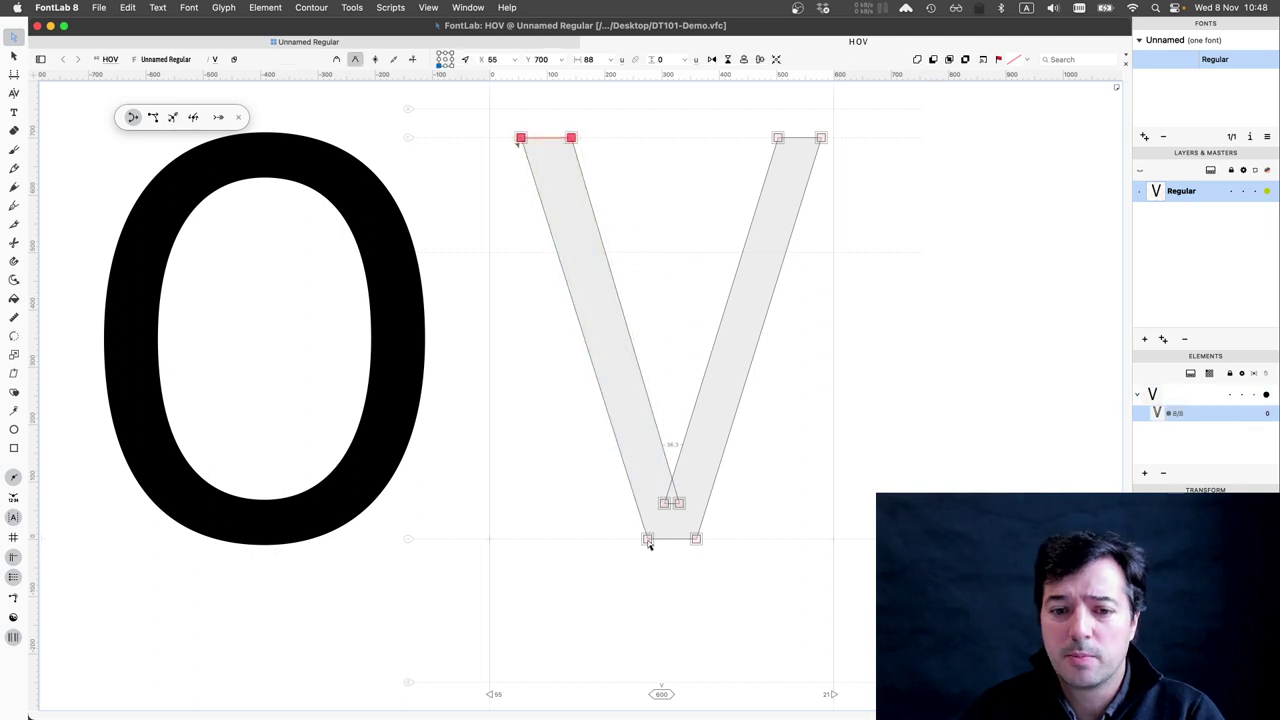
Add the left diagonal's two lower nodes to the selection, move the whole diagonal left to X 45, and deselect everything.
shift+click(647, 541)
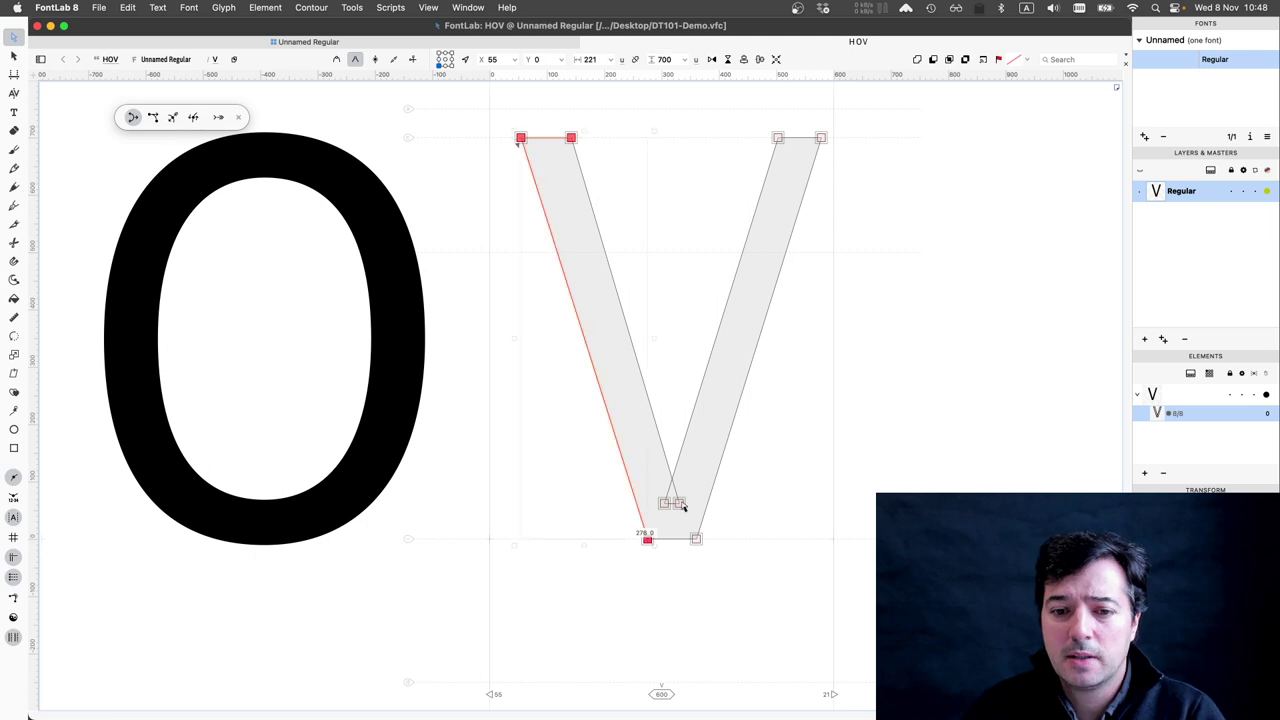
shift+click(681, 505)
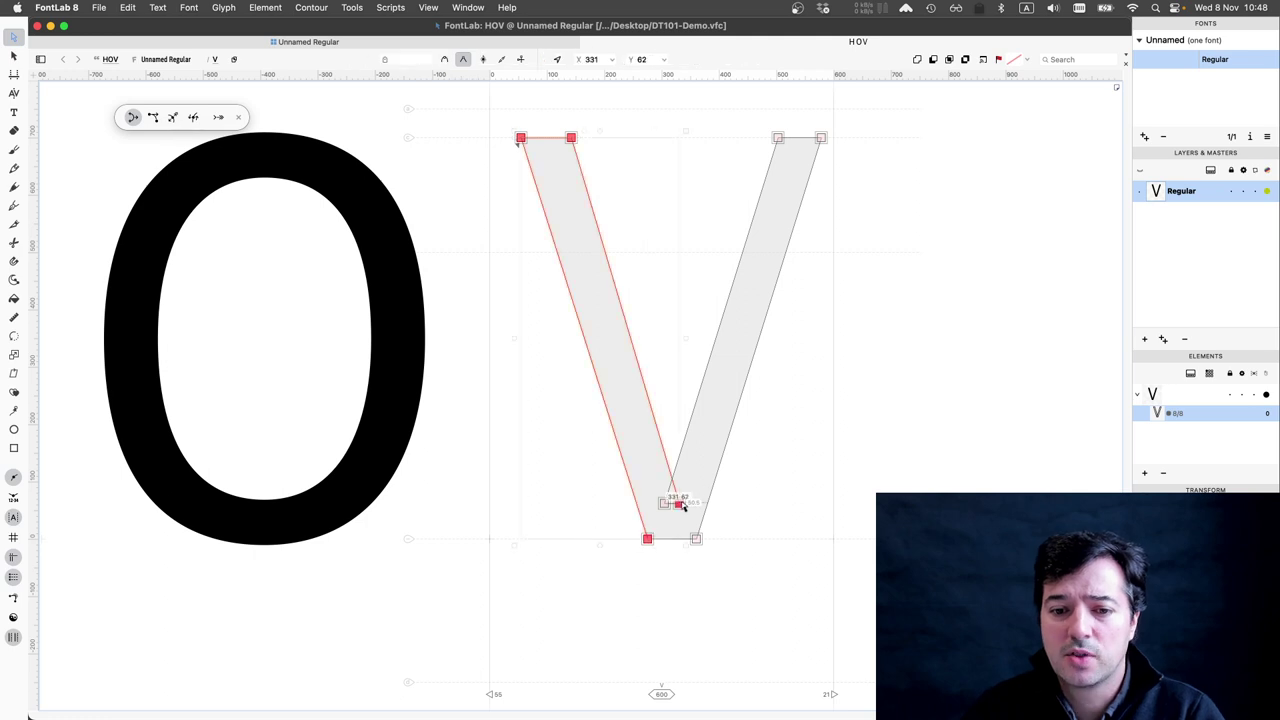
key(shift+Right)
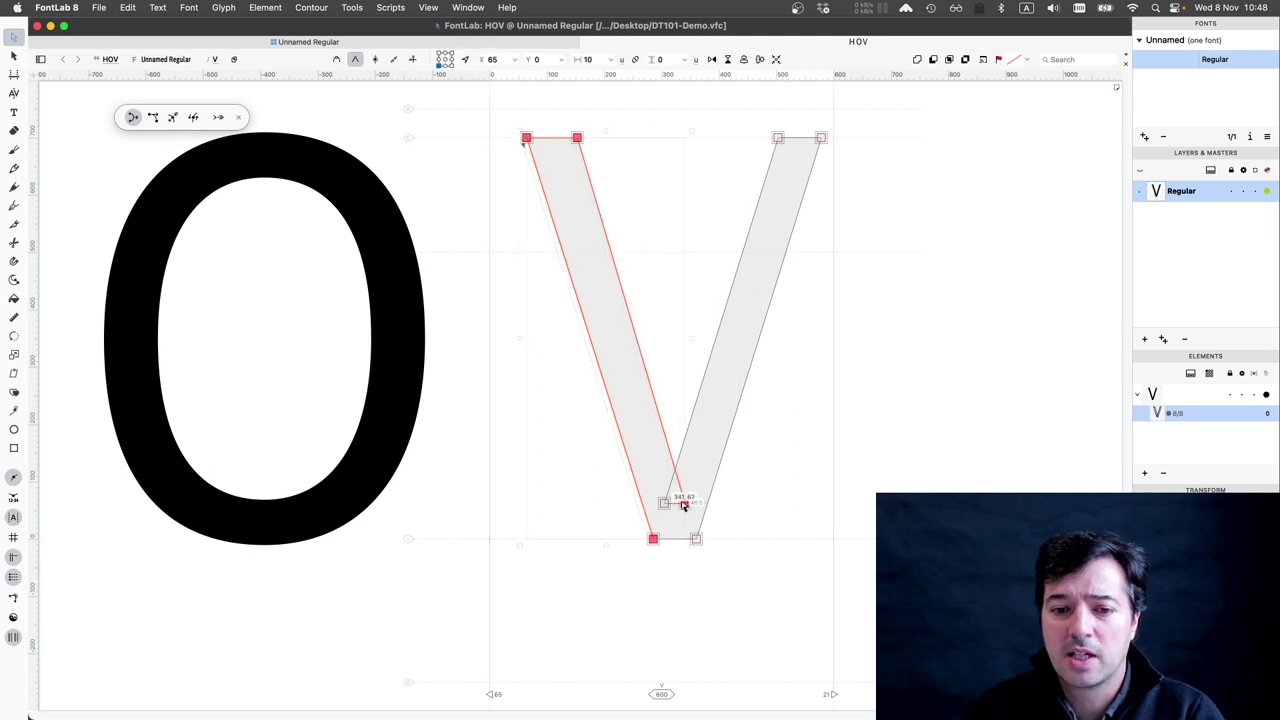
key(shift+Right)
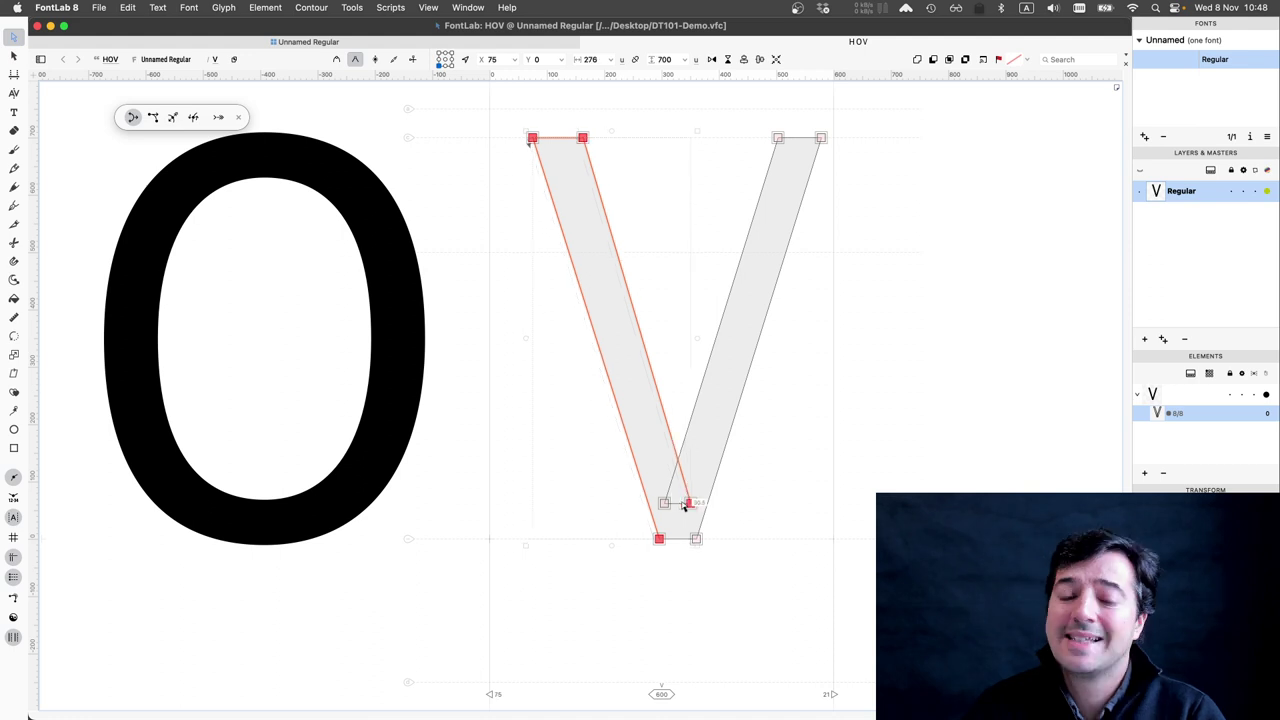
key(shift+Left)
key(shift+Left)
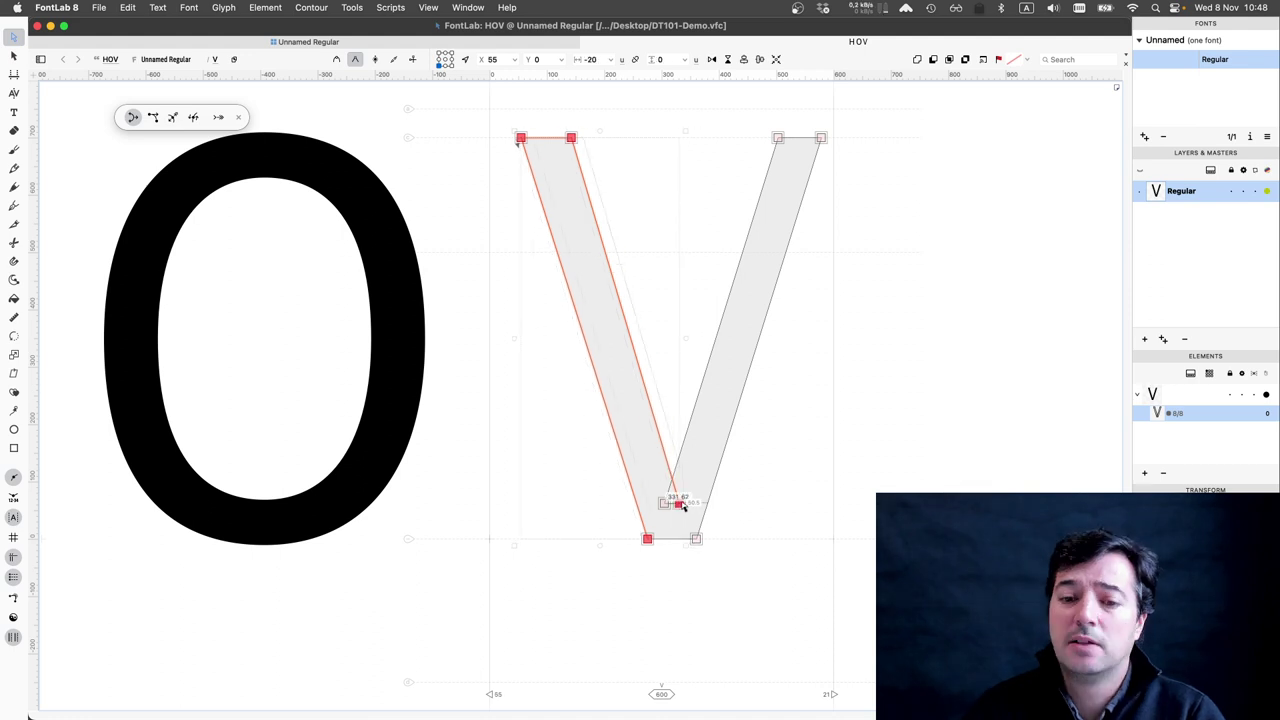
key(shift+Left)
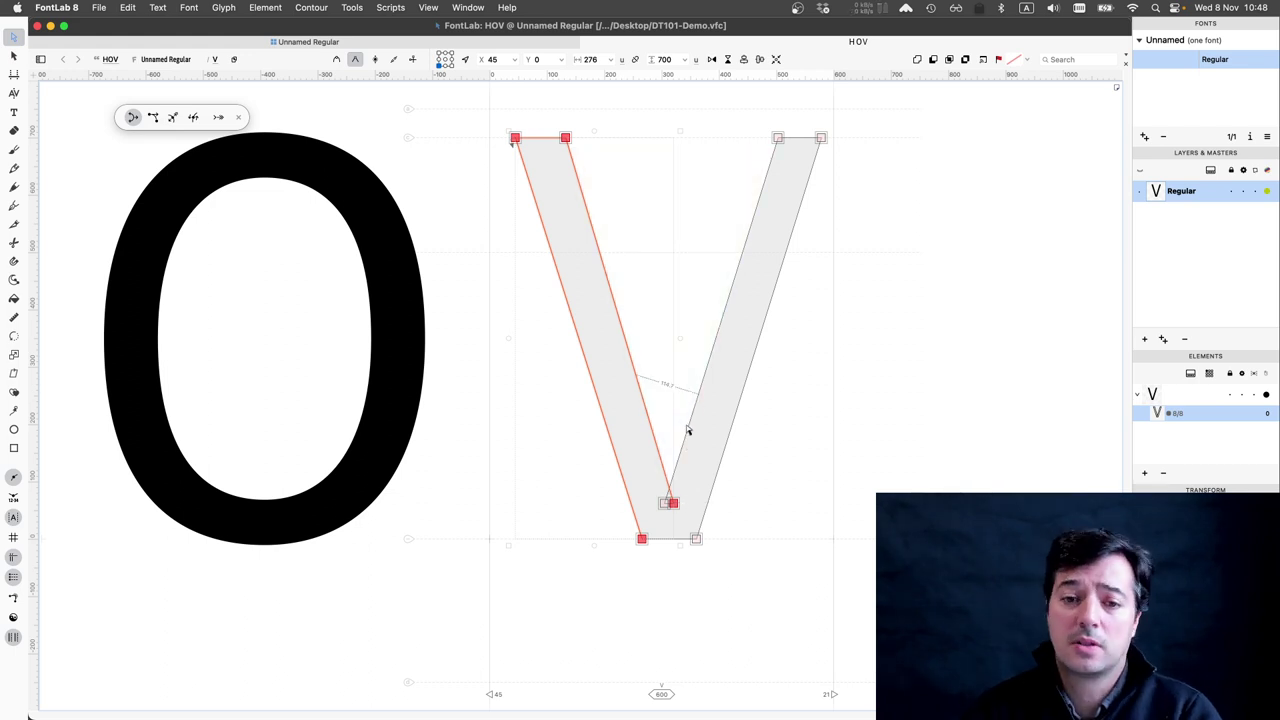
key(super+shift+a)
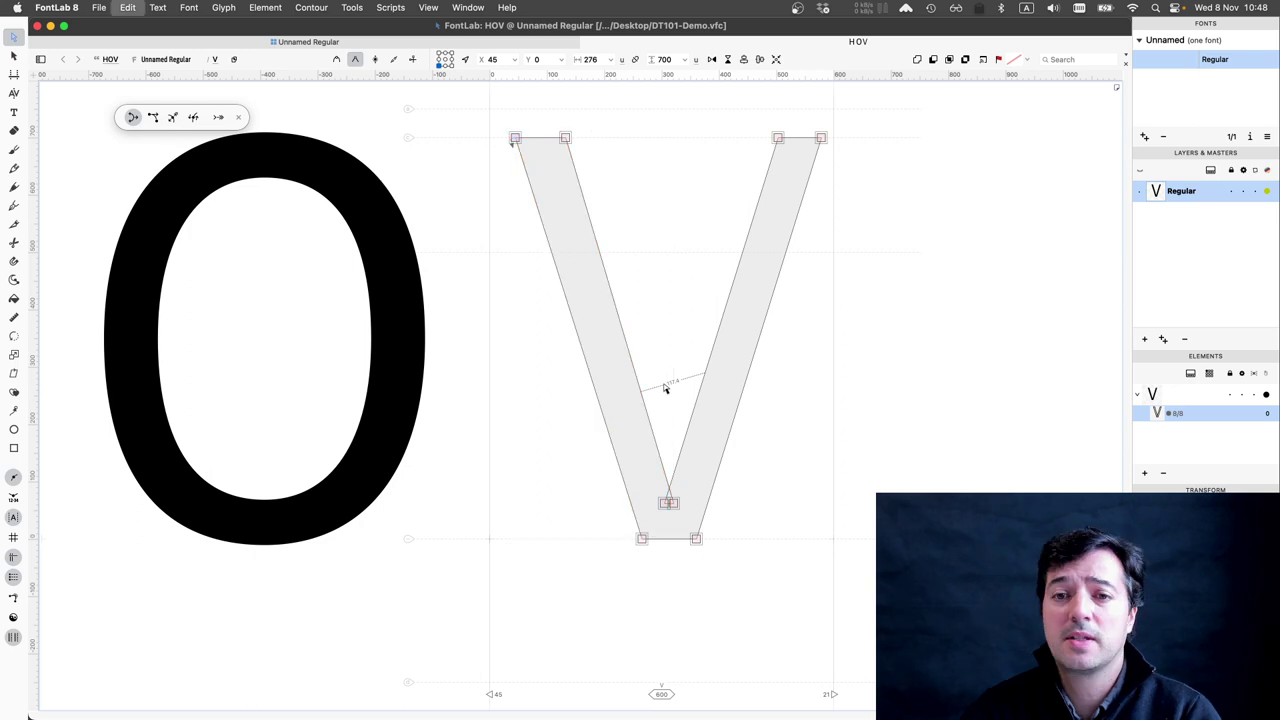
Select all nodes of the V and set the outline's width to 540.
key(super+a)
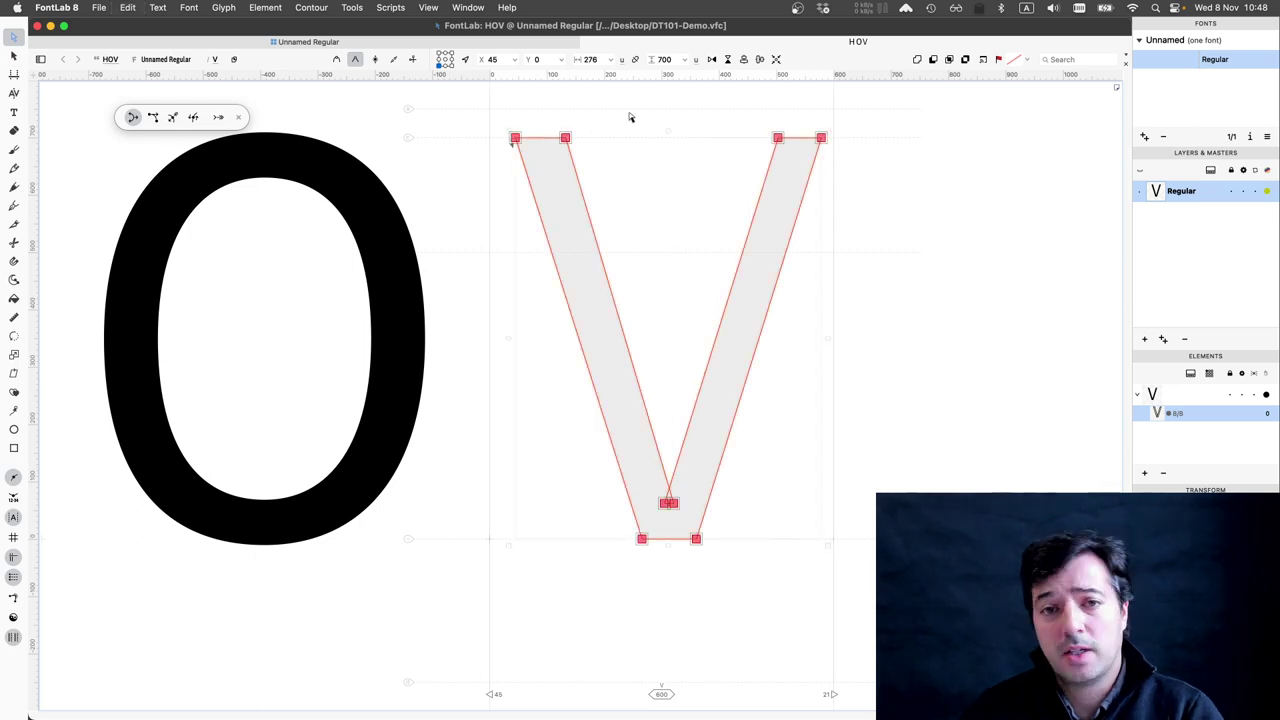
double_click(595, 60)
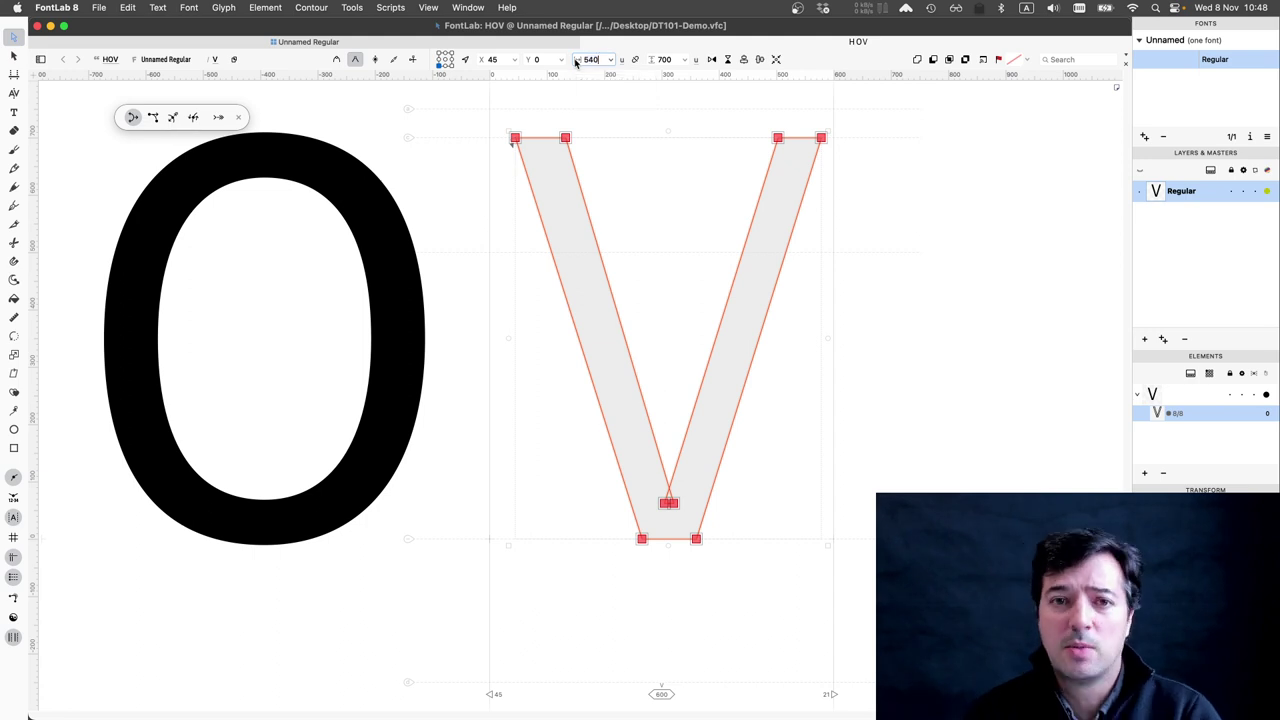
text(540)
key(Return)
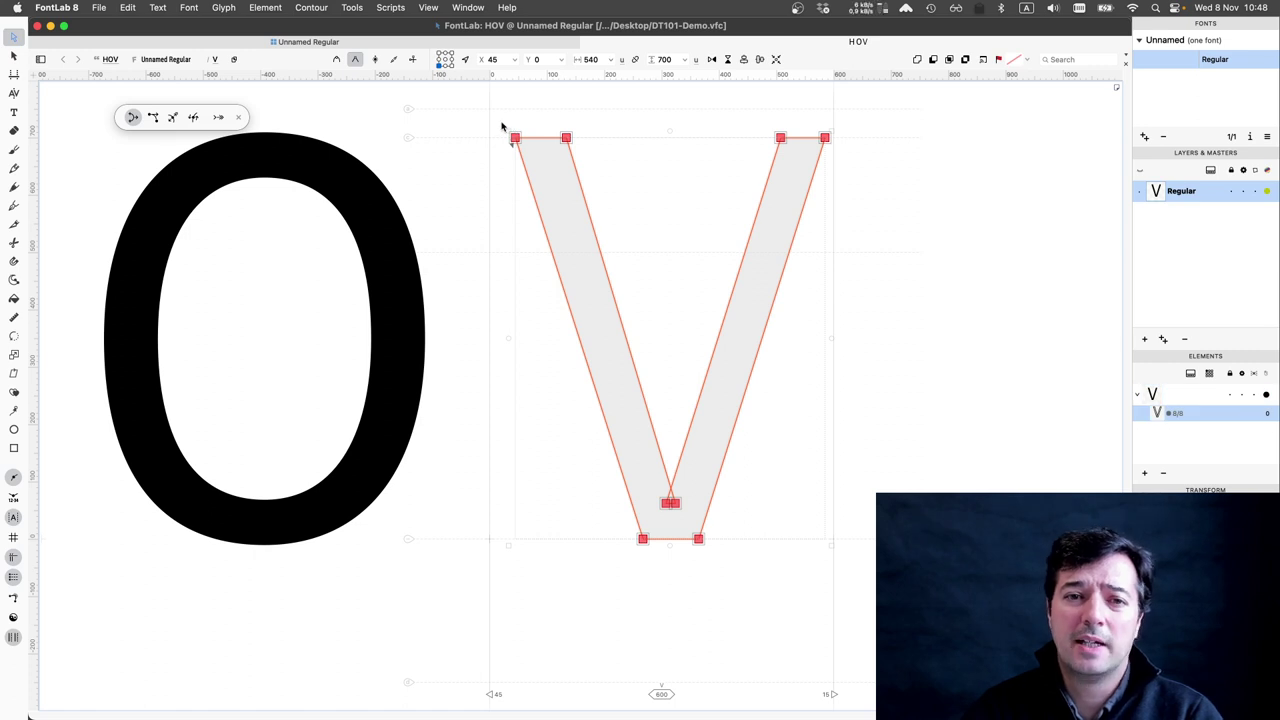
Set the width of the V's left diagonal to 100 between its two top nodes and shift its lower inner node to X 332.
drag(503, 126, 592, 158)
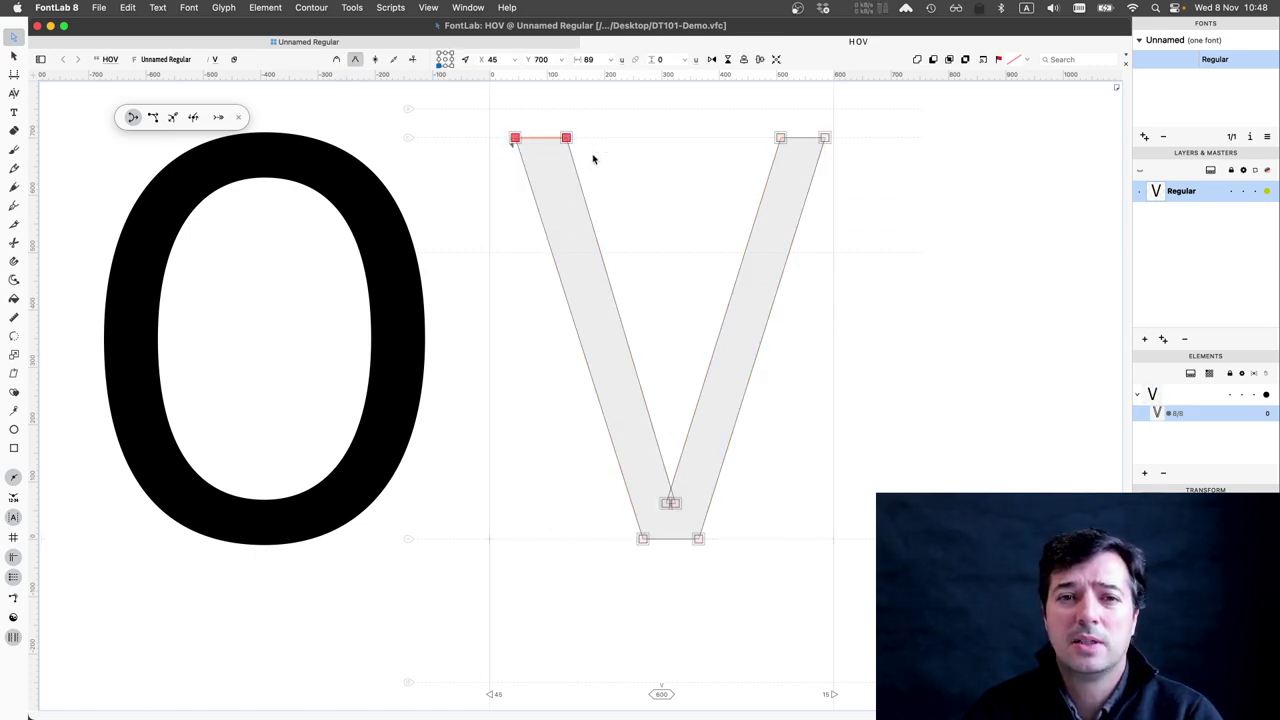
click(592, 58)
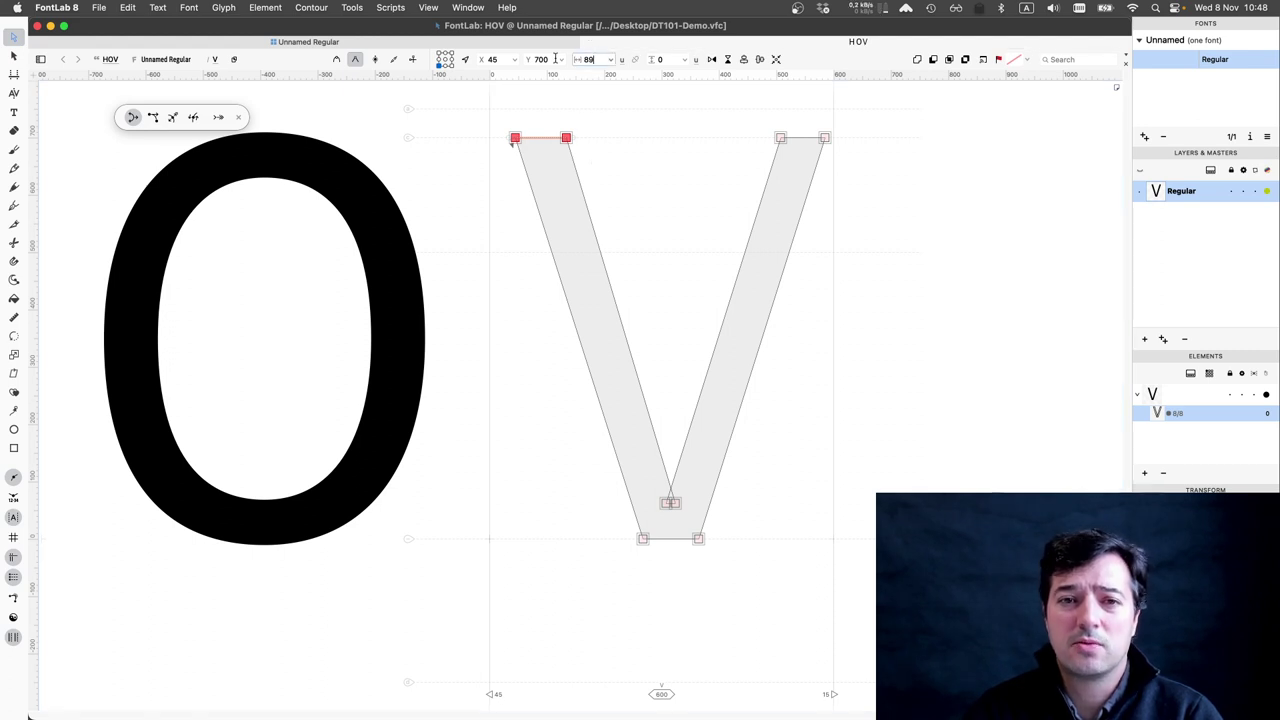
text(100)
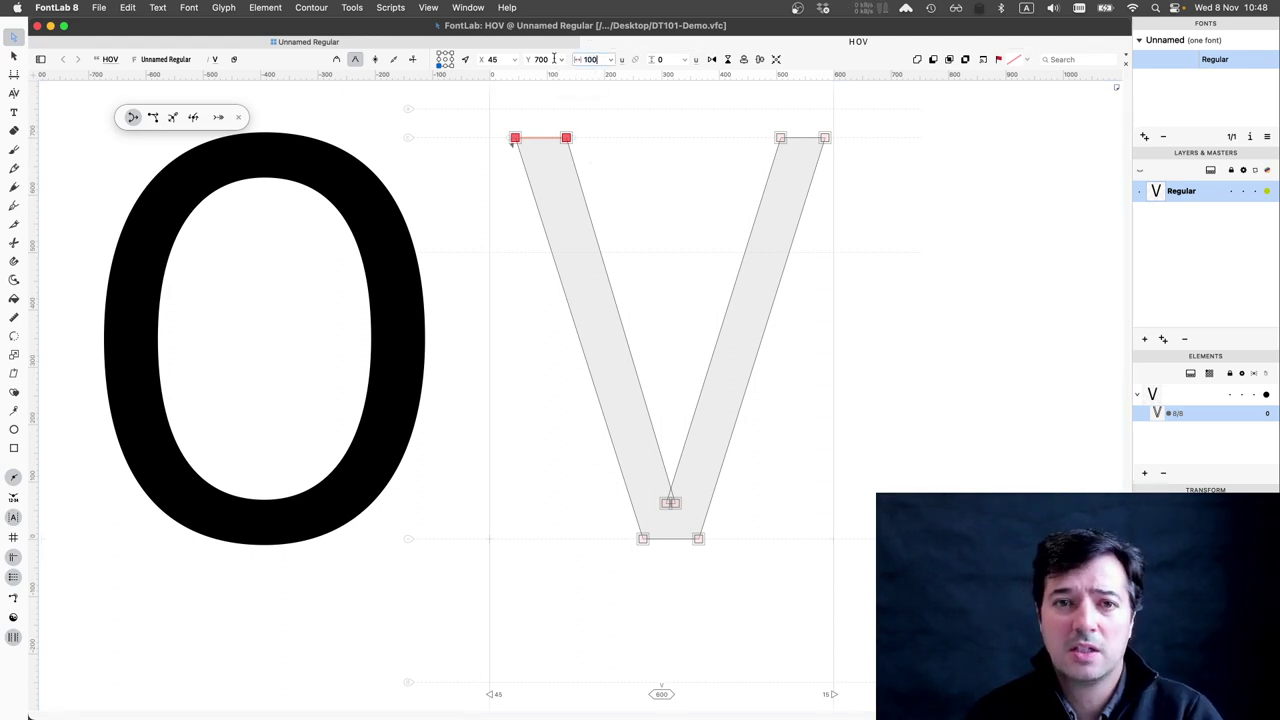
key(Return)
click(668, 502)
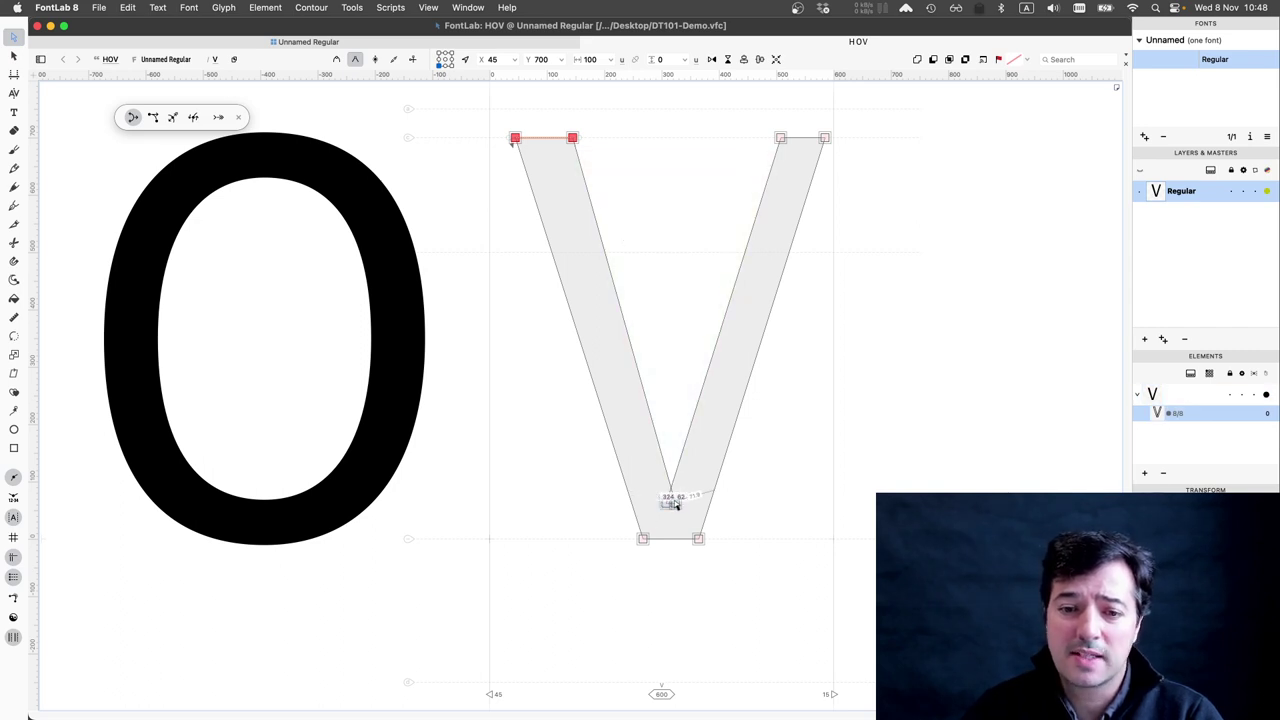
drag(676, 506, 678, 506)
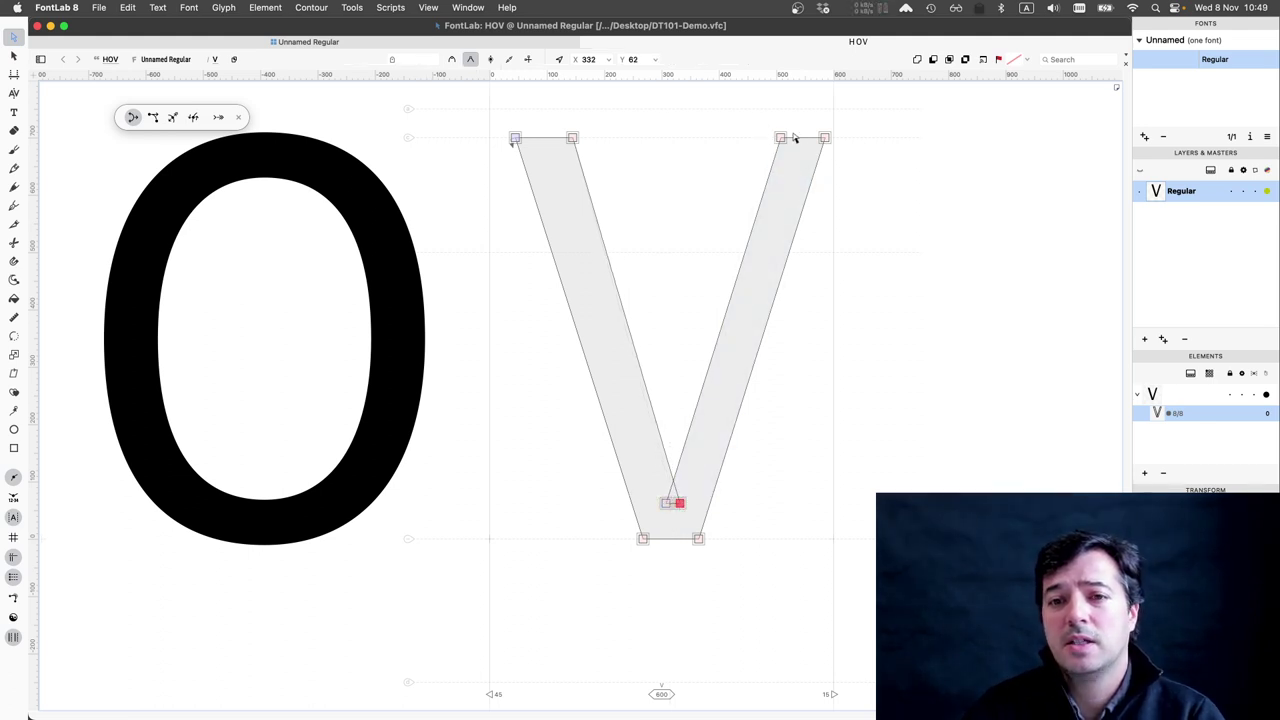
Select the right diagonal's two top nodes, set the width between them to 80, and preview the filled letters.
drag(849, 157, 764, 126)
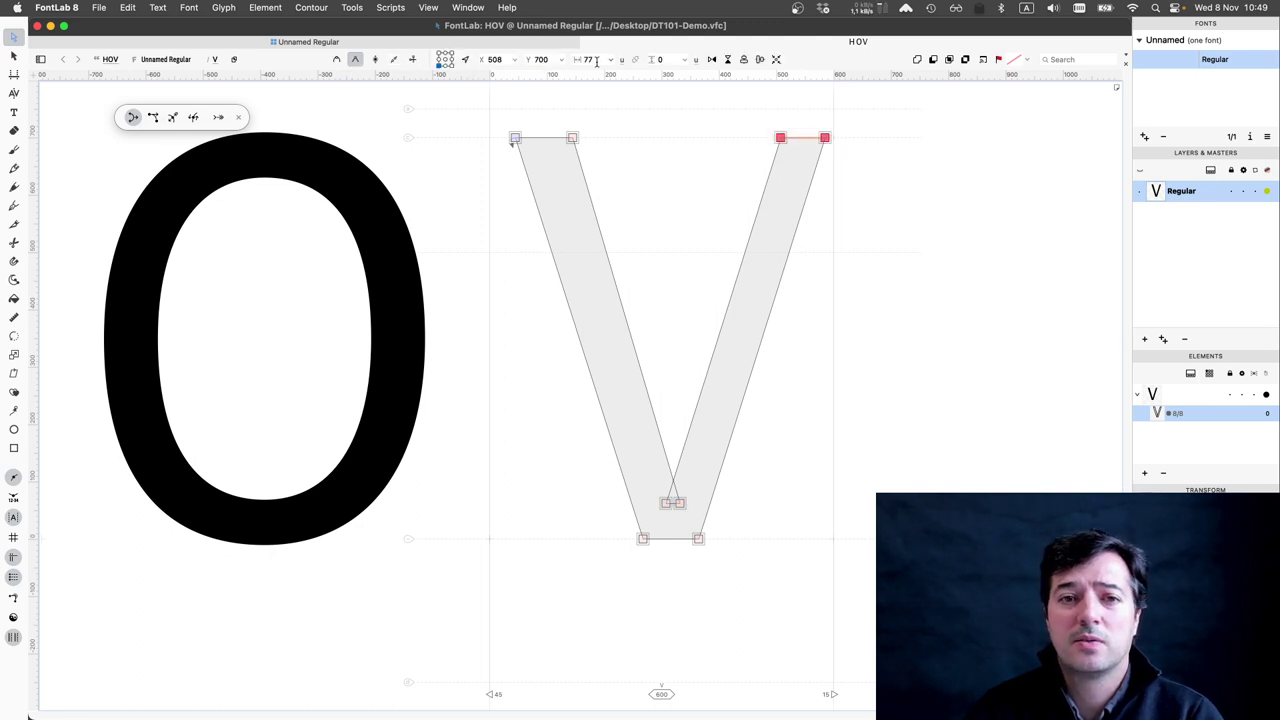
click(560, 59)
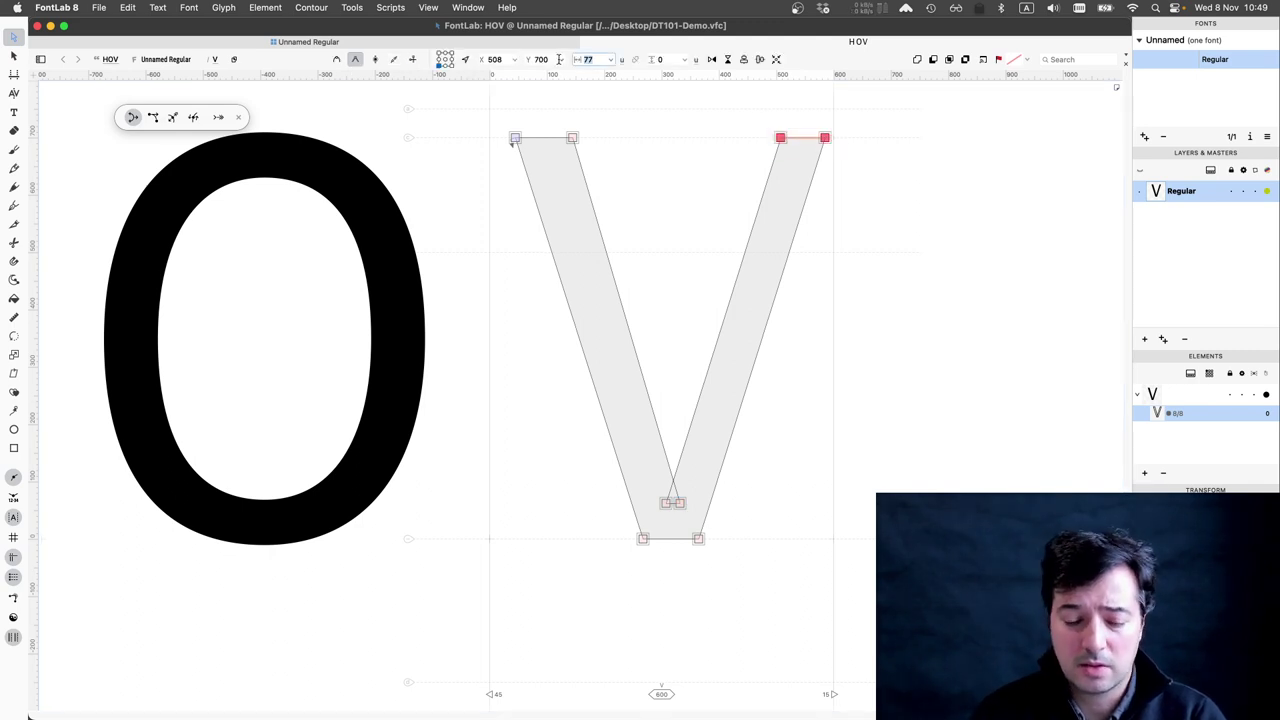
text(80)
key(Return)
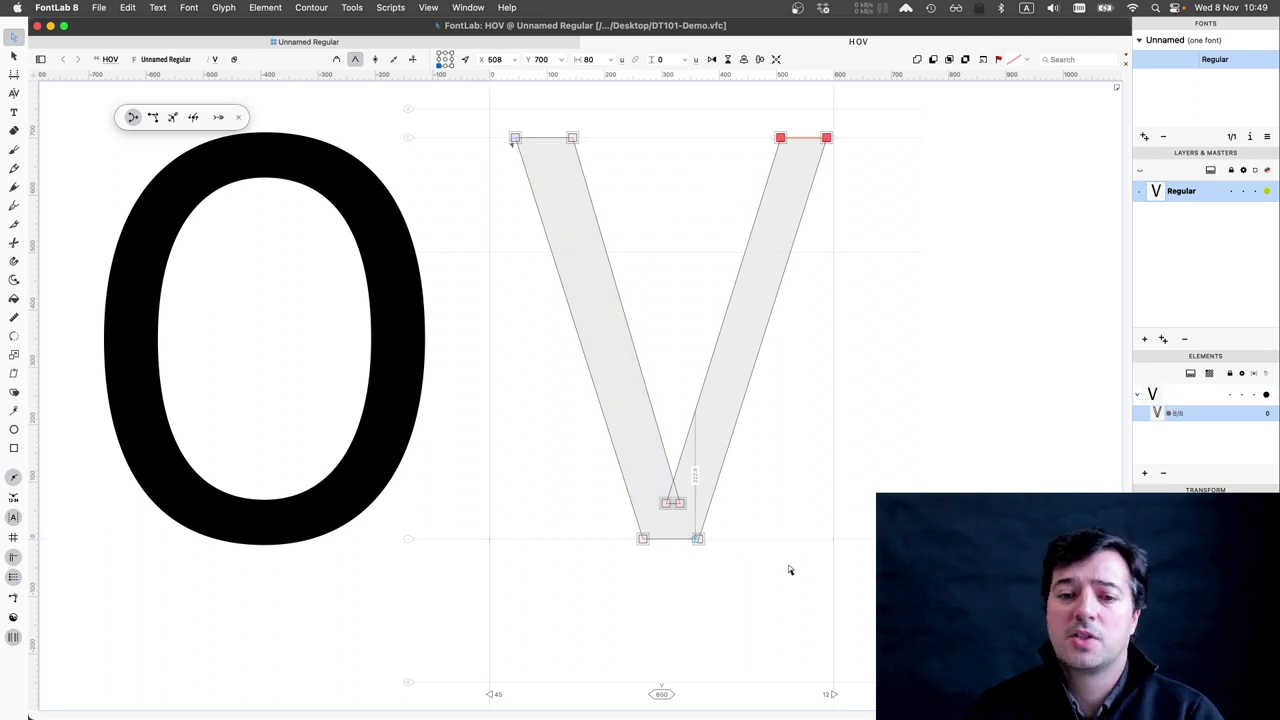
key(space)
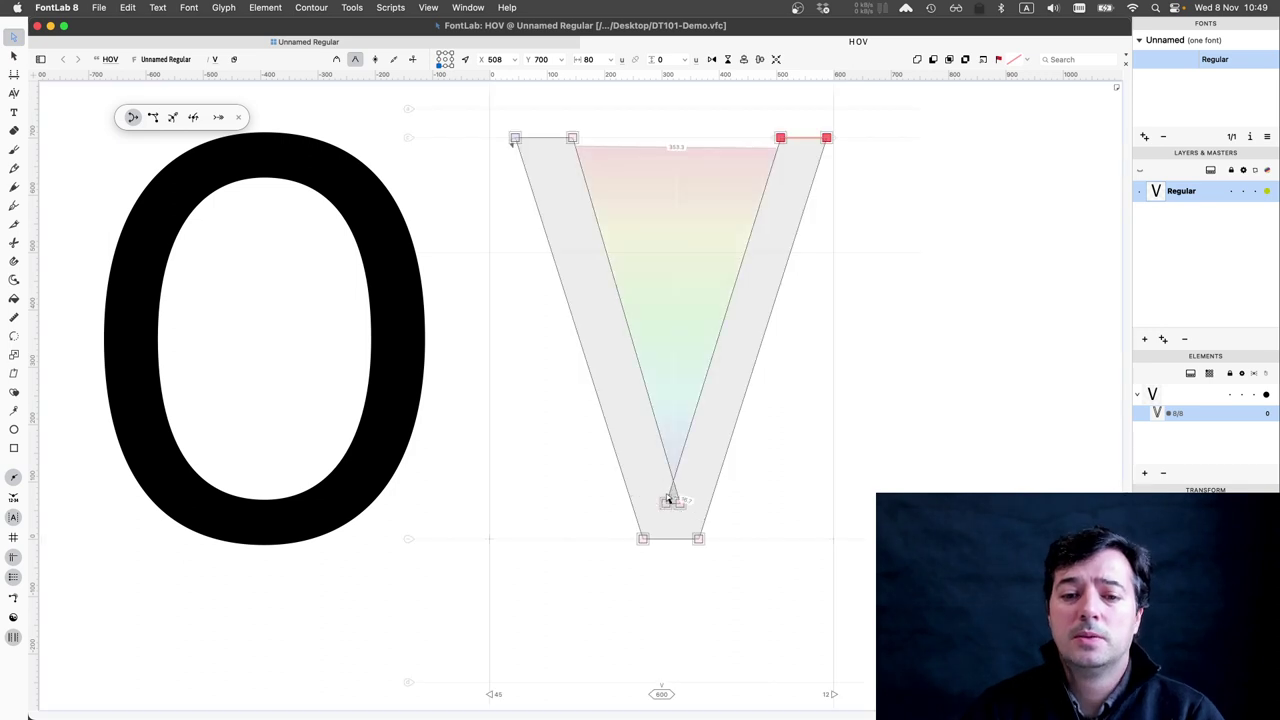
Lower the V's two inner crossing nodes to Y 52, trying the left diagonal's inner node at X 322 before returning it to X 332.
click(682, 506)
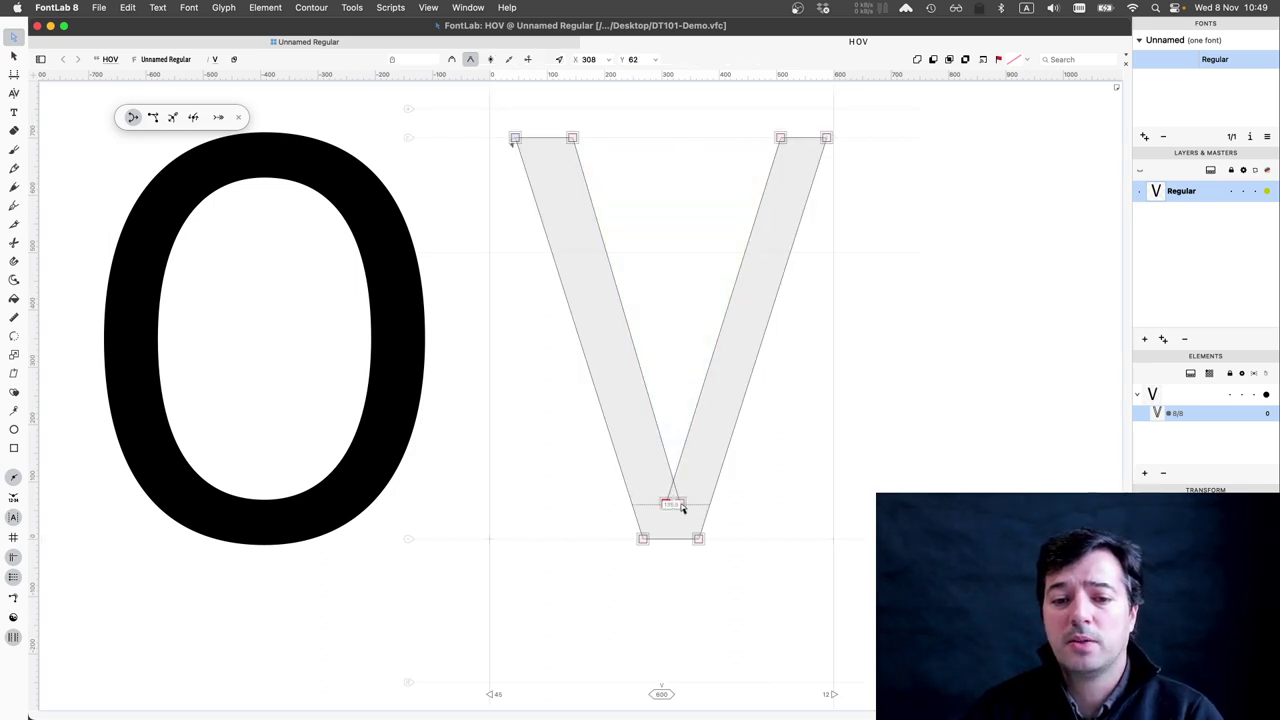
drag(682, 506, 682, 513)
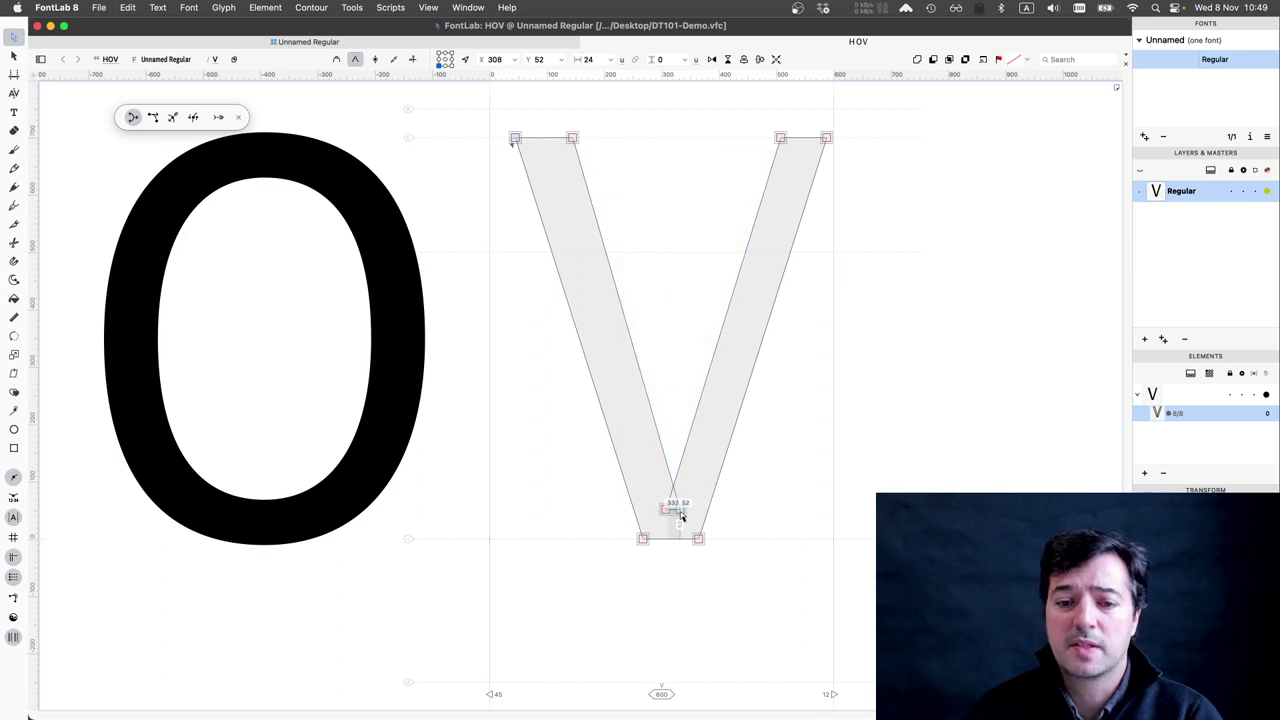
key(shift+Left)
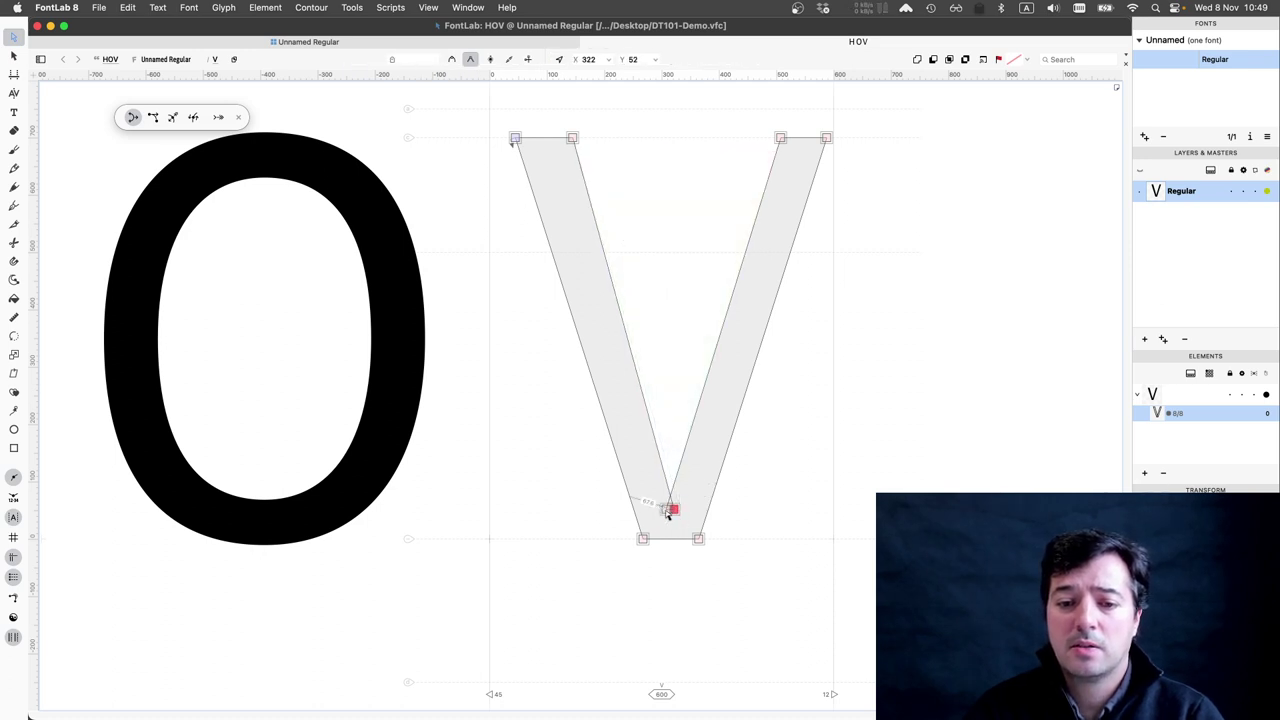
drag(668, 515, 678, 514)
scroll(677, 511, up, 3)
key(shift+Right)
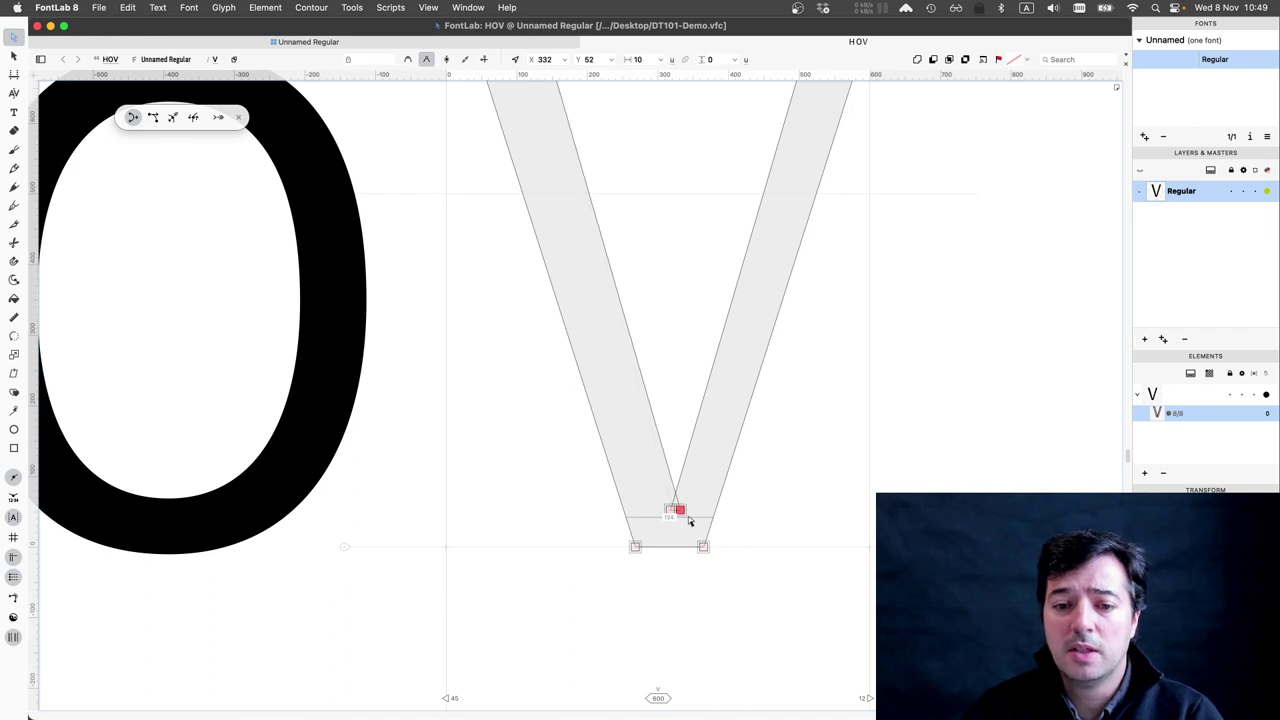
Move the right diagonal's lower inner node to X 311 and its top inner node to X 504, previewing the filled letters.
scroll(690, 518, down, 3)
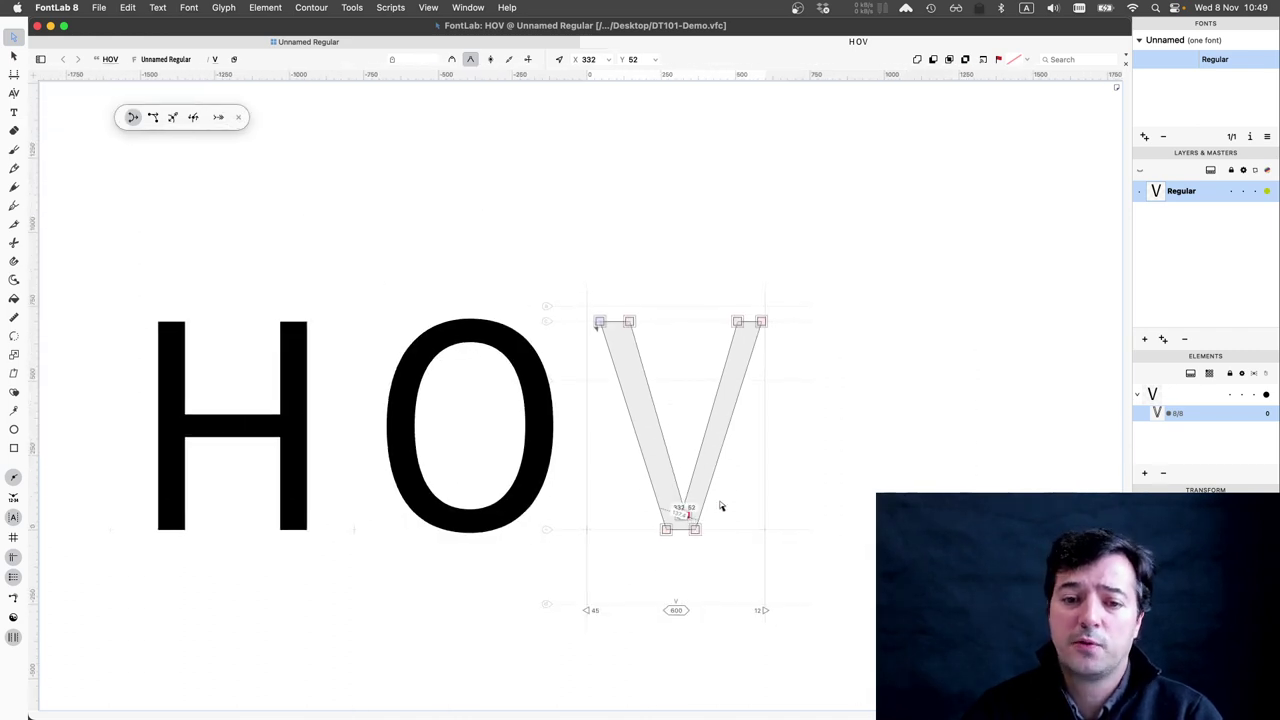
key(space)
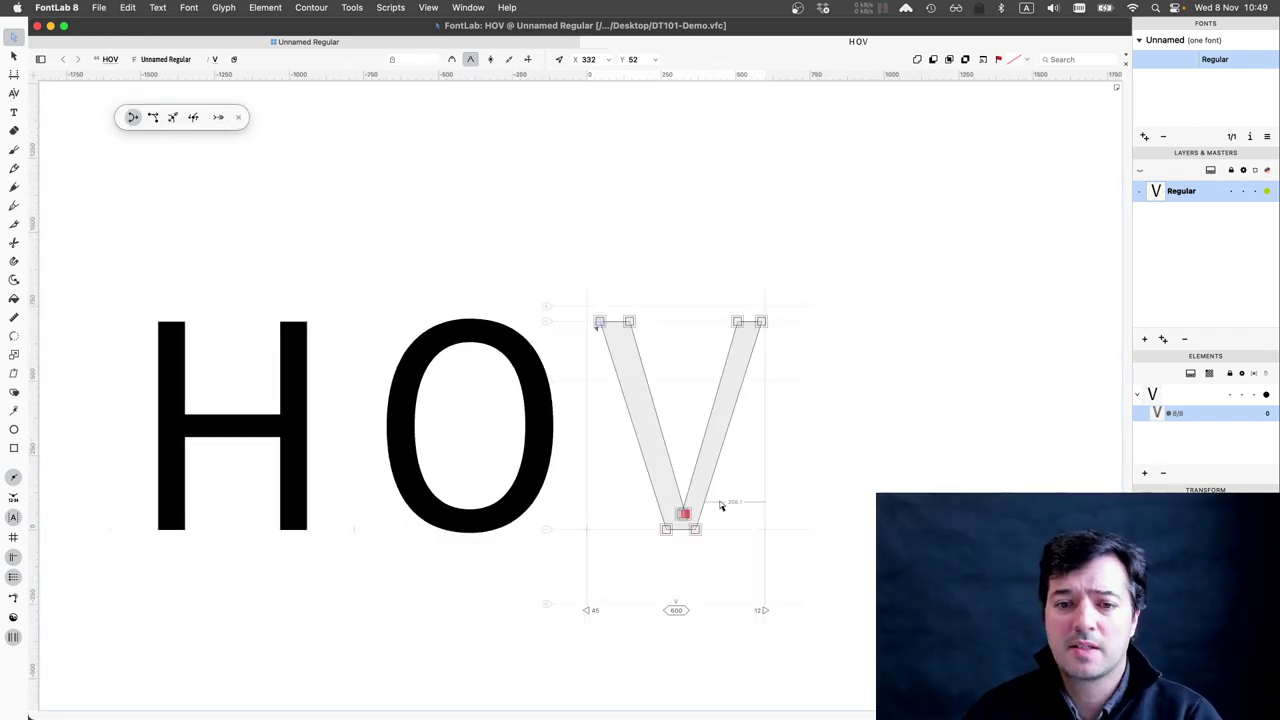
drag(683, 514, 677, 517)
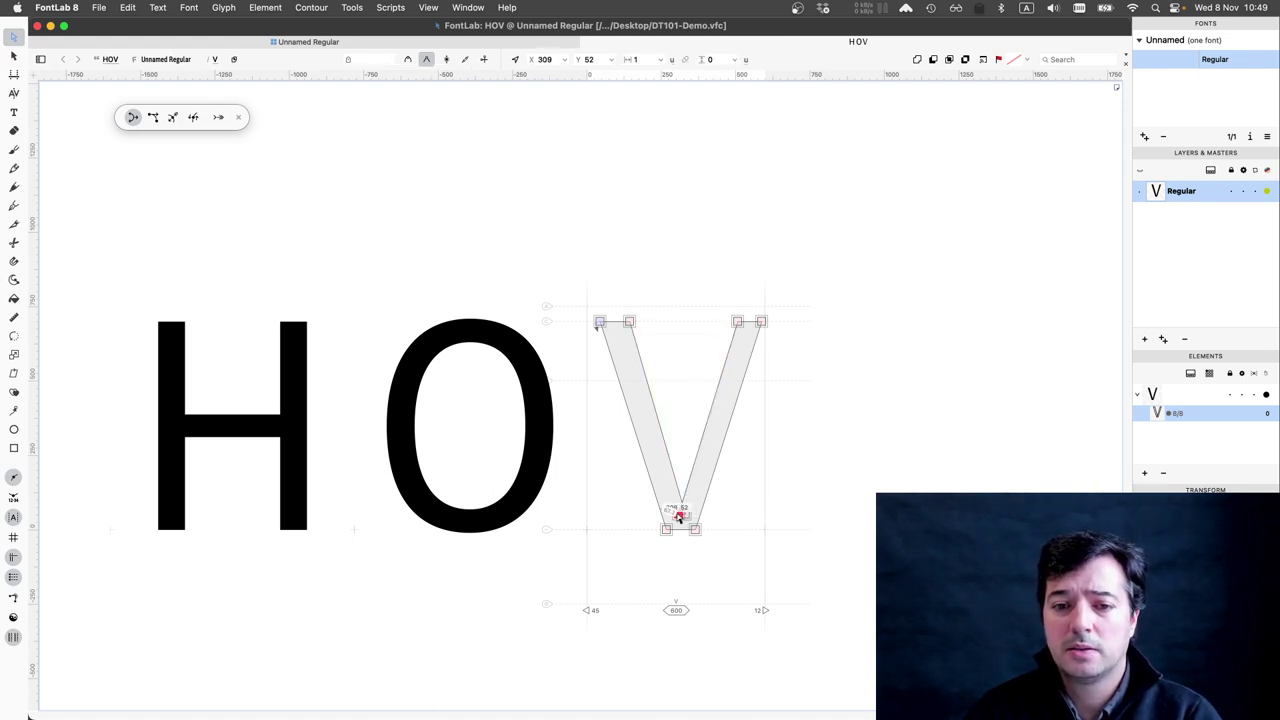
key(space)
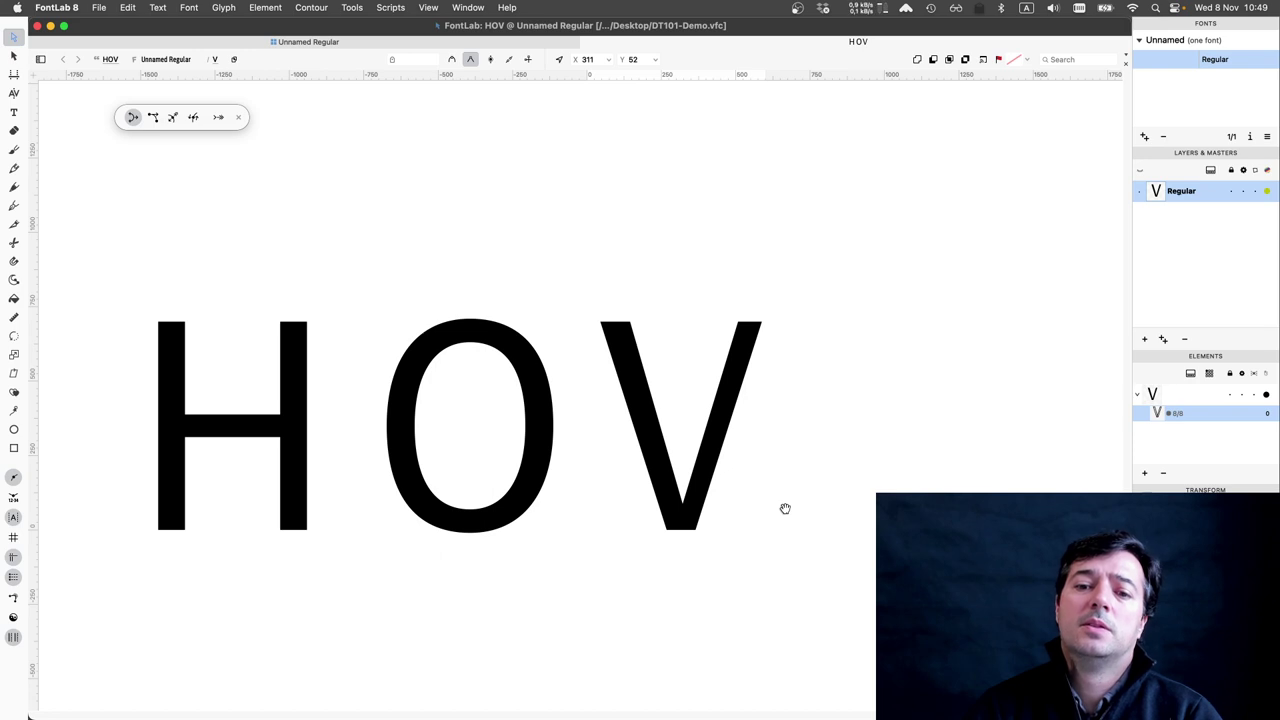
click(737, 323)
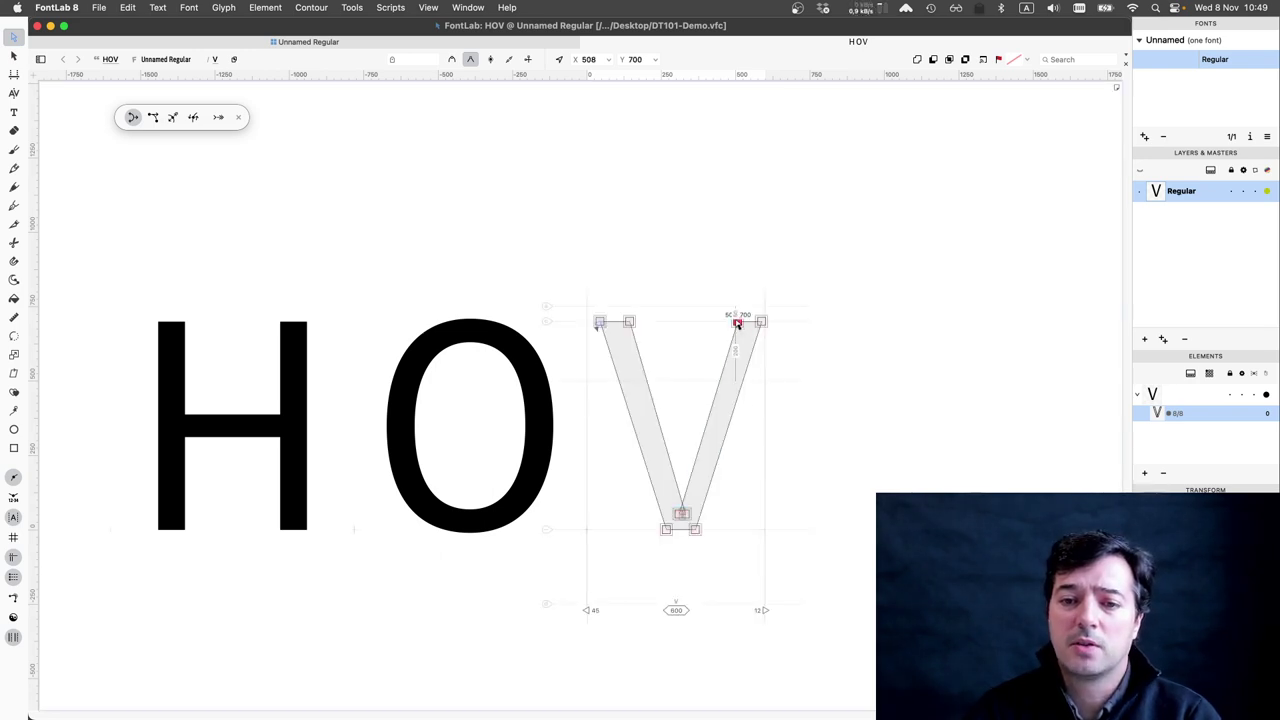
key(space)
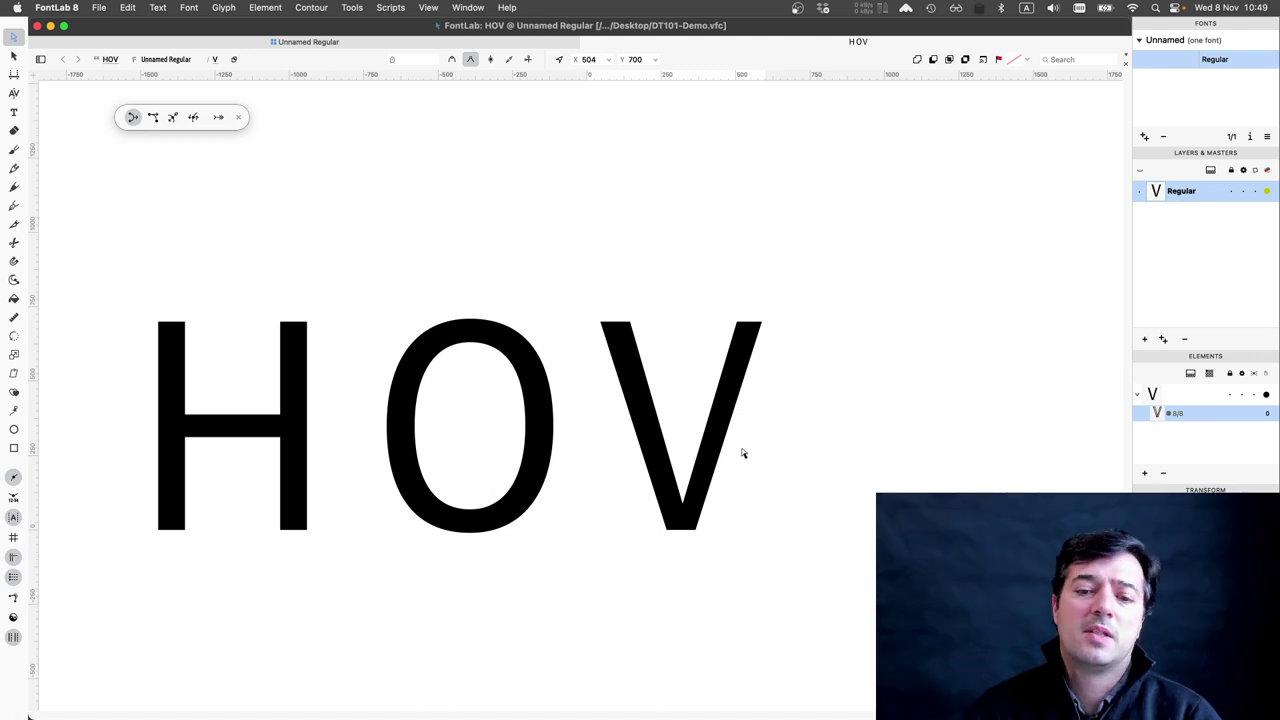
Shift the left diagonal's lower inner node to X 336 and the right diagonal's top inner node to X 506, and preview the result.
click(686, 516)
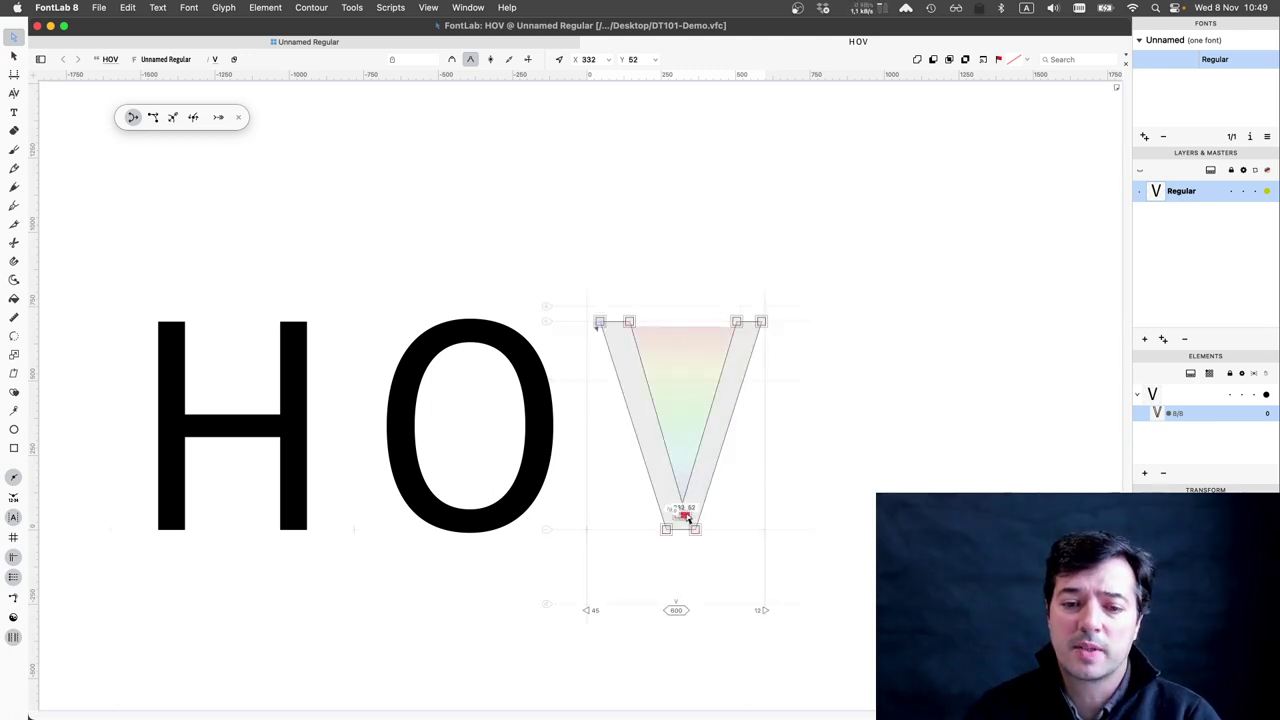
key(space)
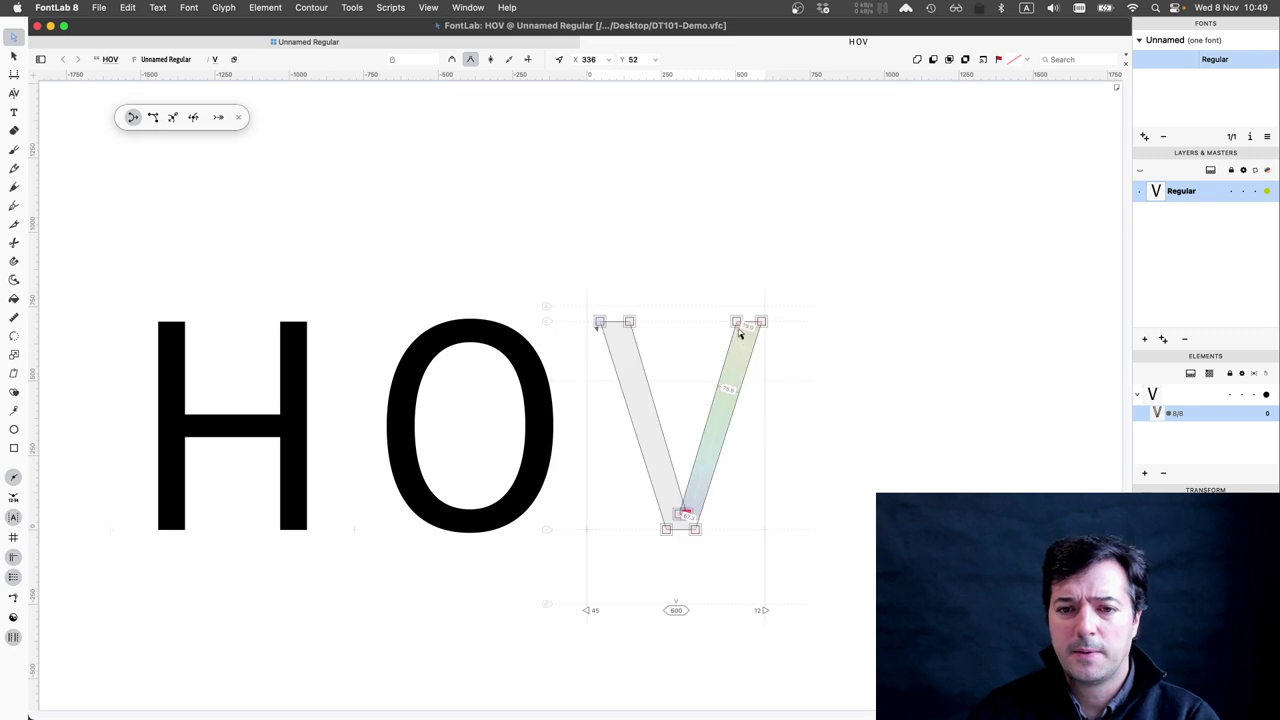
key(space)
click(739, 321)
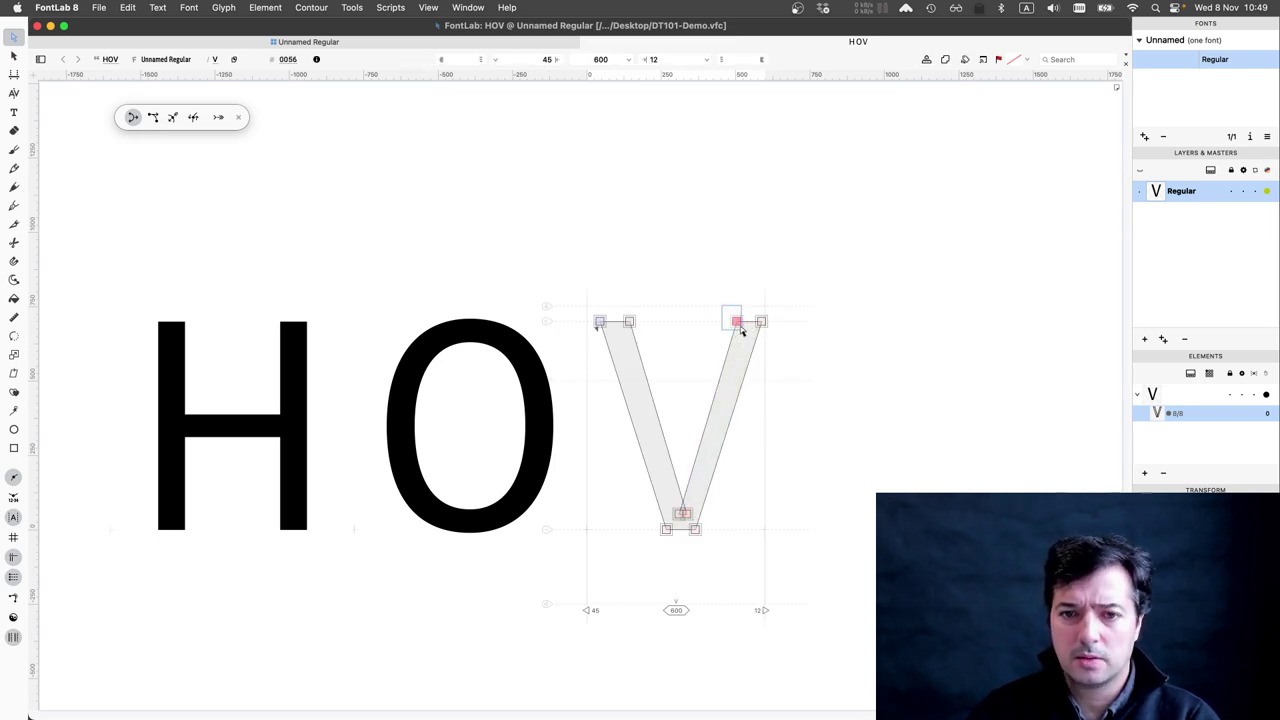
click(737, 322)
key(space)
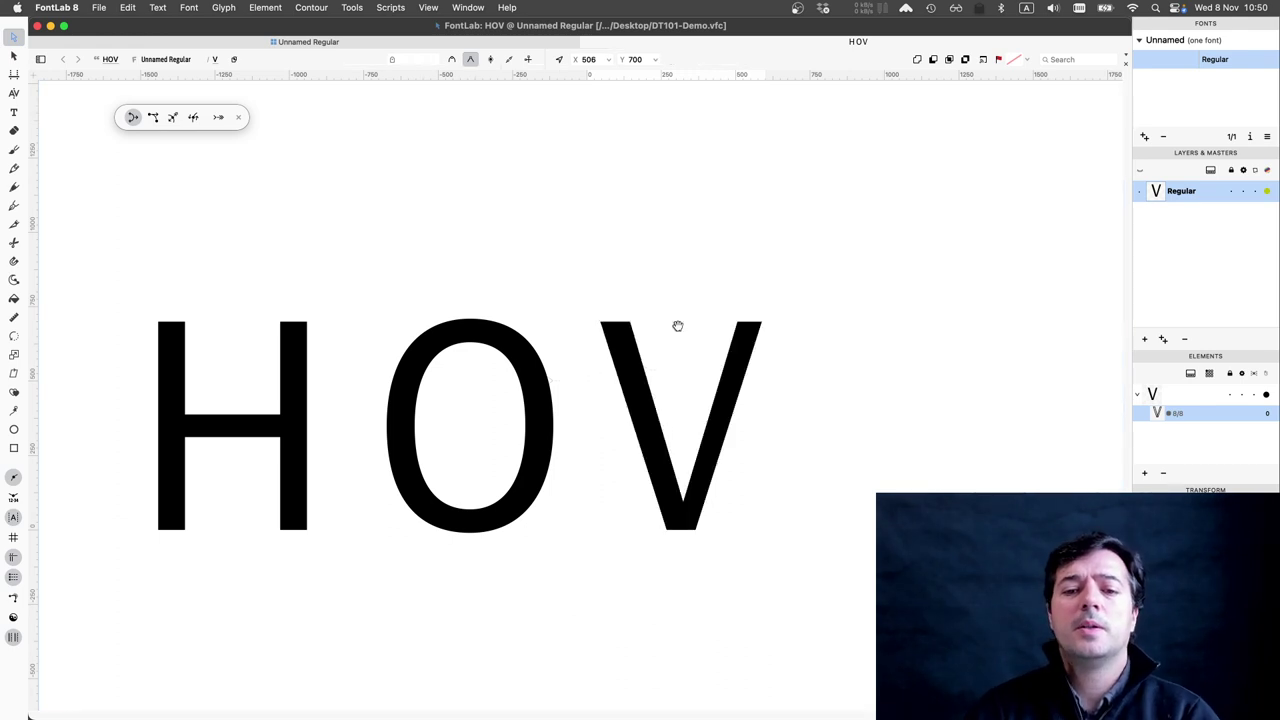
Select the whole V outline, remove the overlap where the inner diagonals cross, and preview the filled glyph.
scroll(701, 414, up, 3)
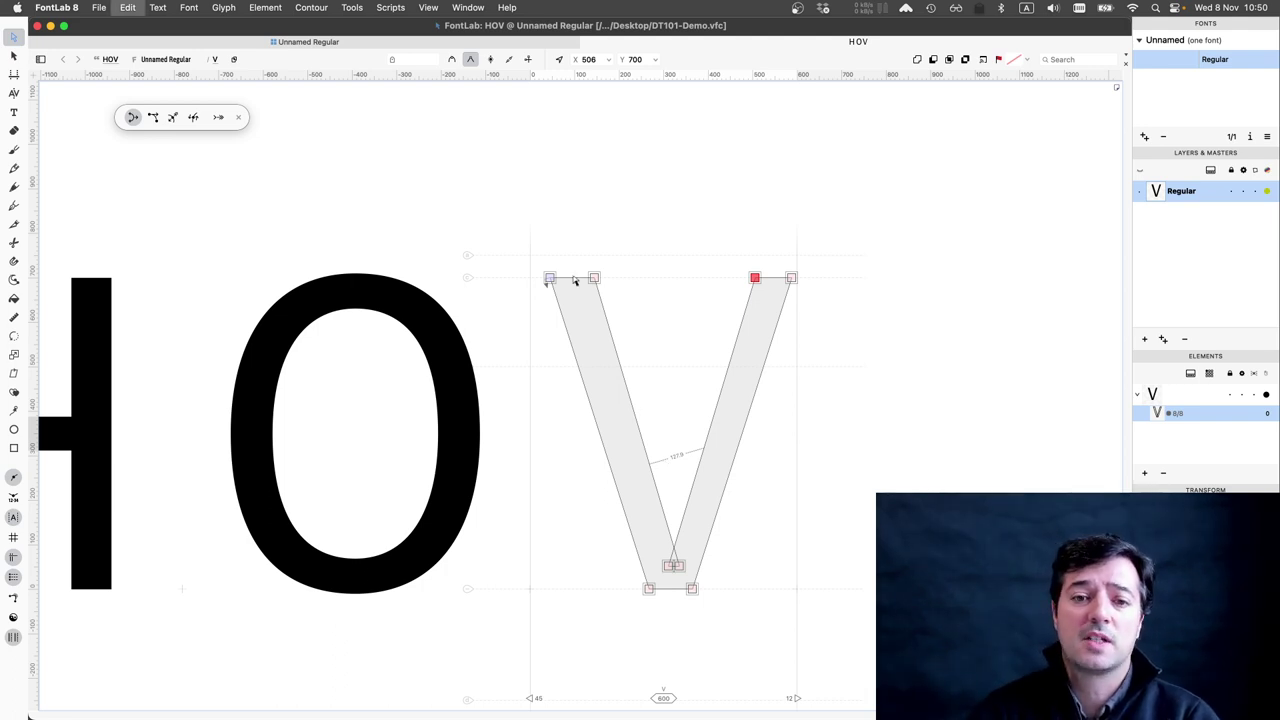
click(662, 462)
click(318, 12)
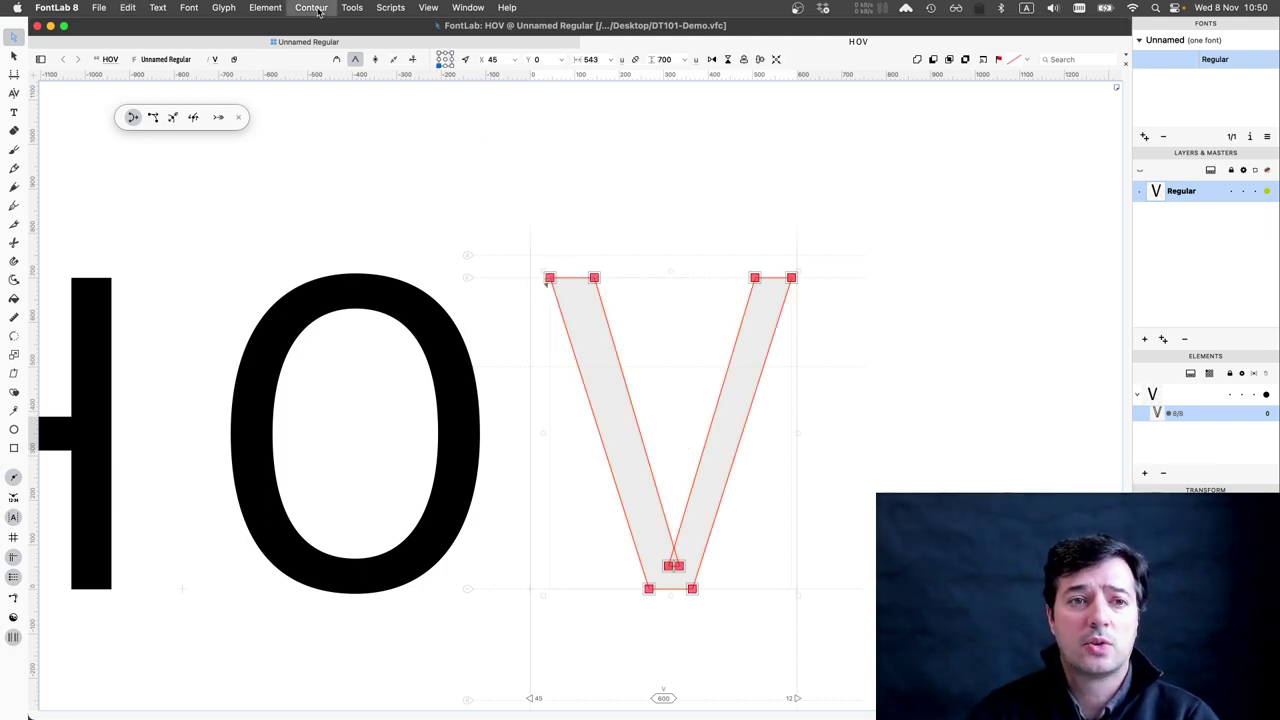
click(346, 334)
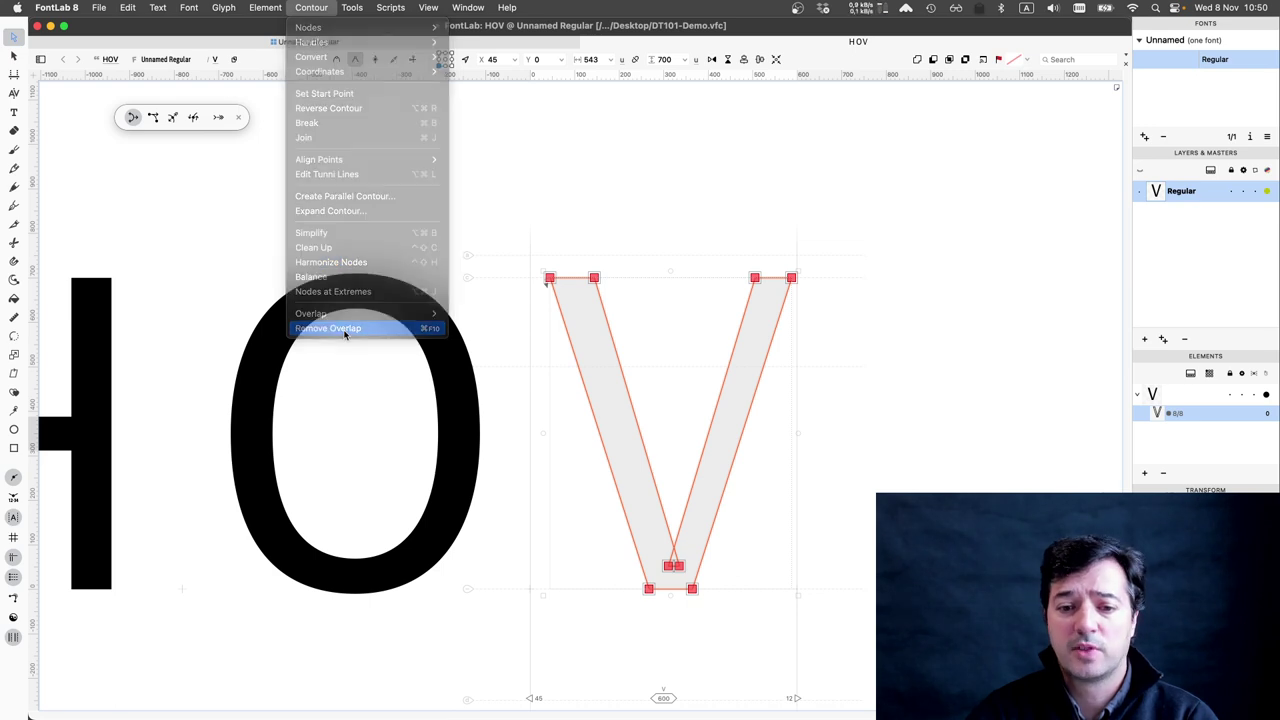
key(space)
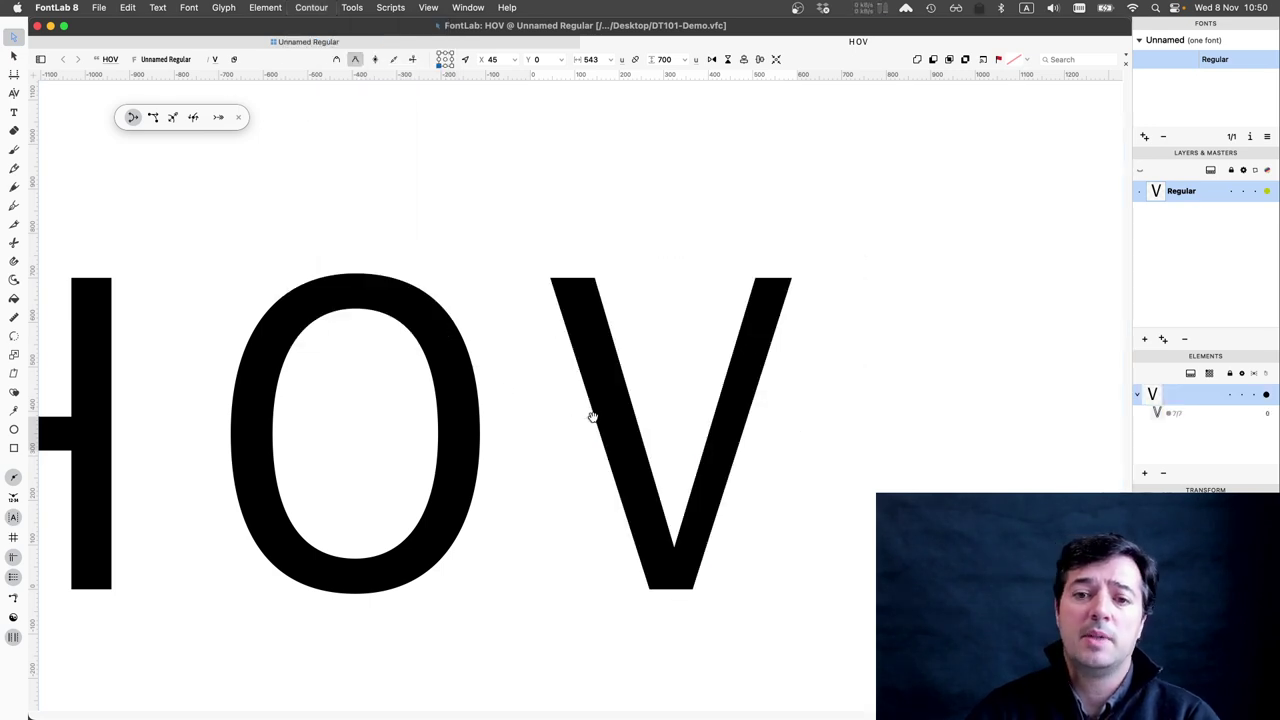
Try the V's single inner vertex node 10 units lower at Y 84, return it to Y 94, and preview the glyph.
click(673, 546)
key(shift+Down)
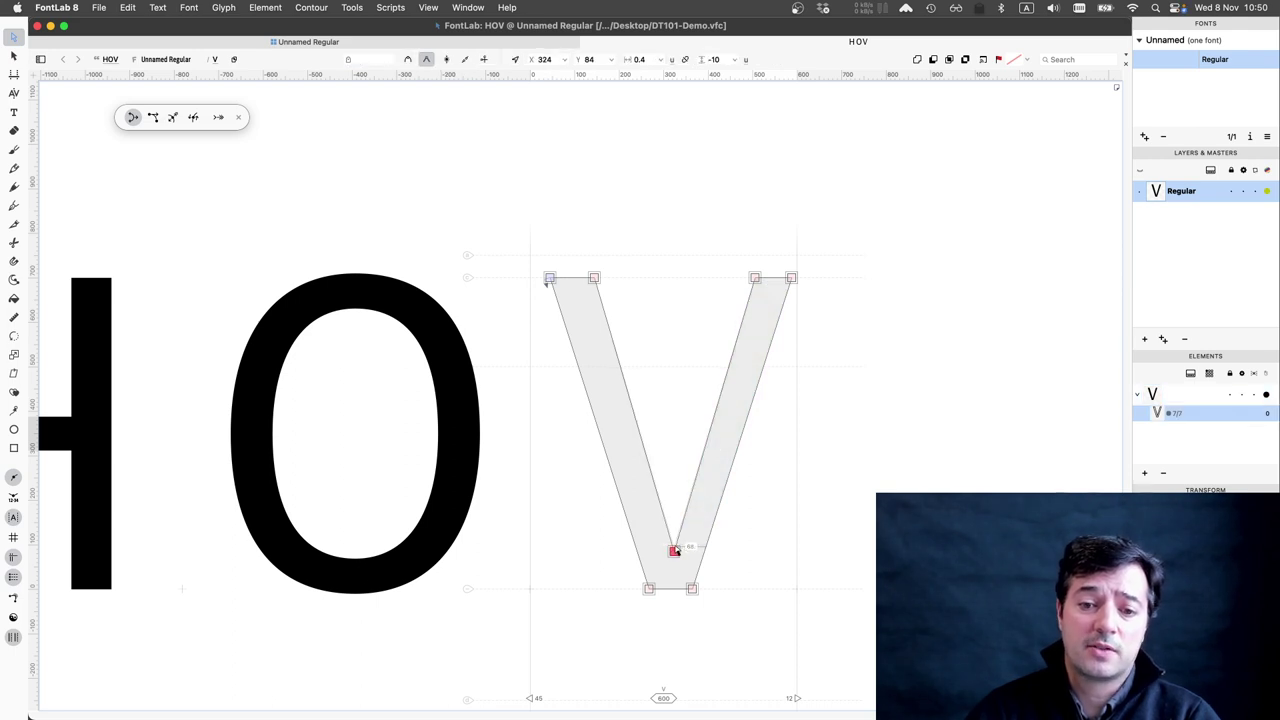
drag(675, 550, 675, 545)
key(space)
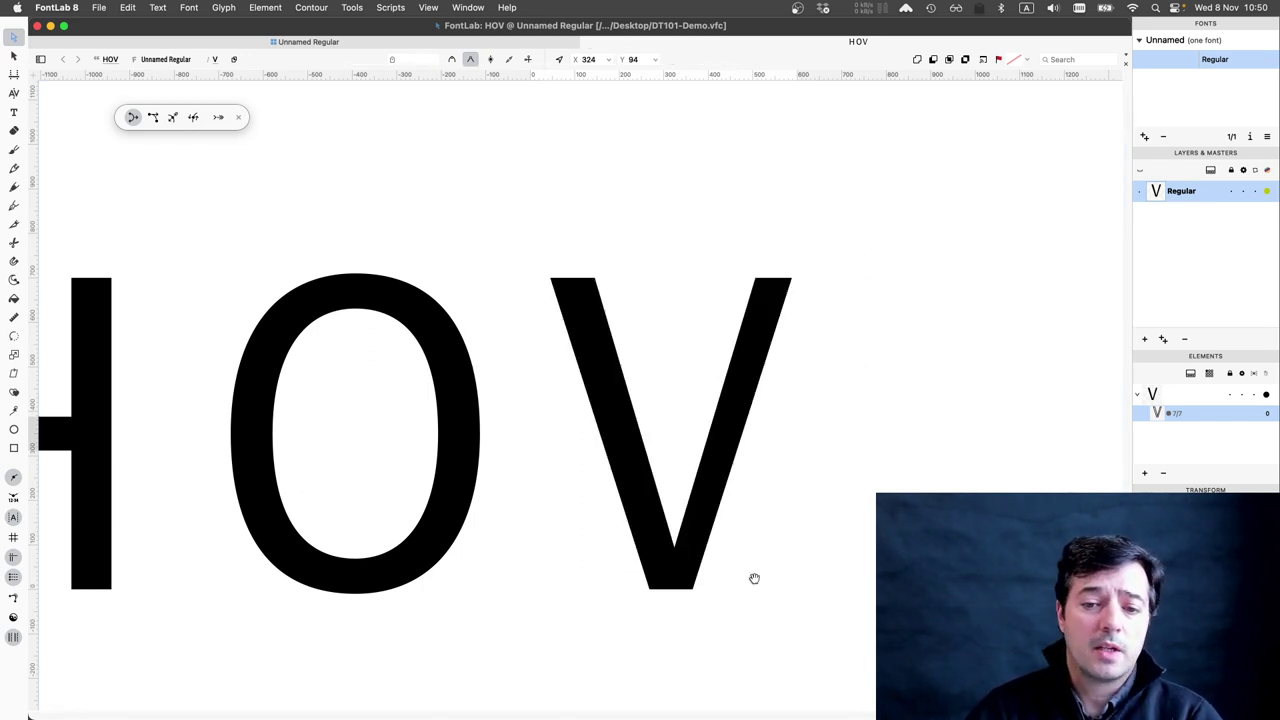
key(space)
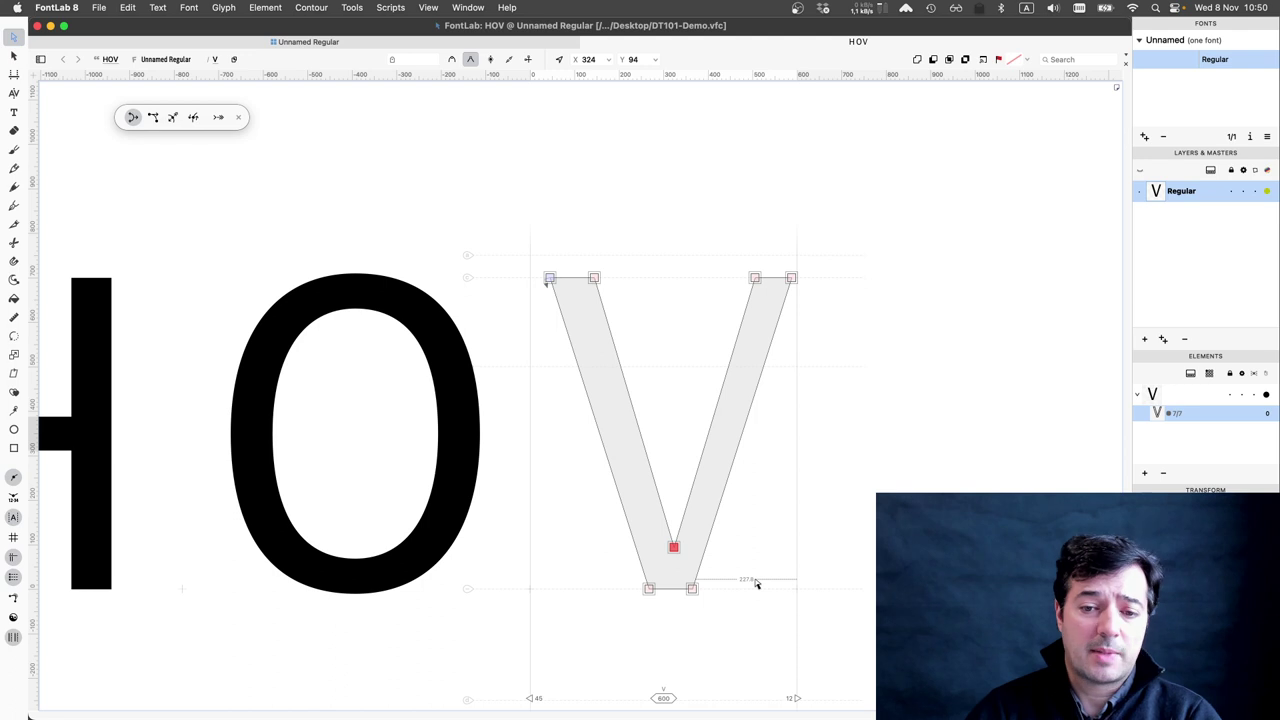
Convert the V's inner vertex back into overlapping nodes with Loop Corner.
right_click(675, 551)
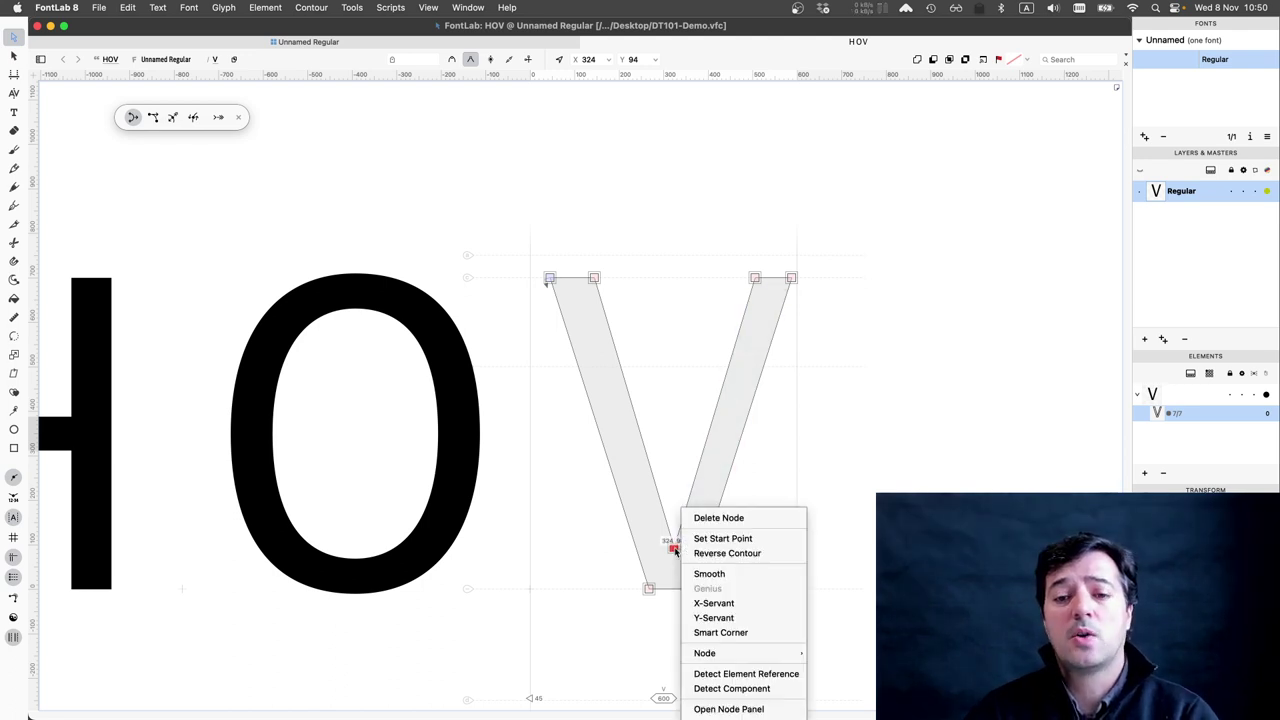
mouse_move(715, 658)
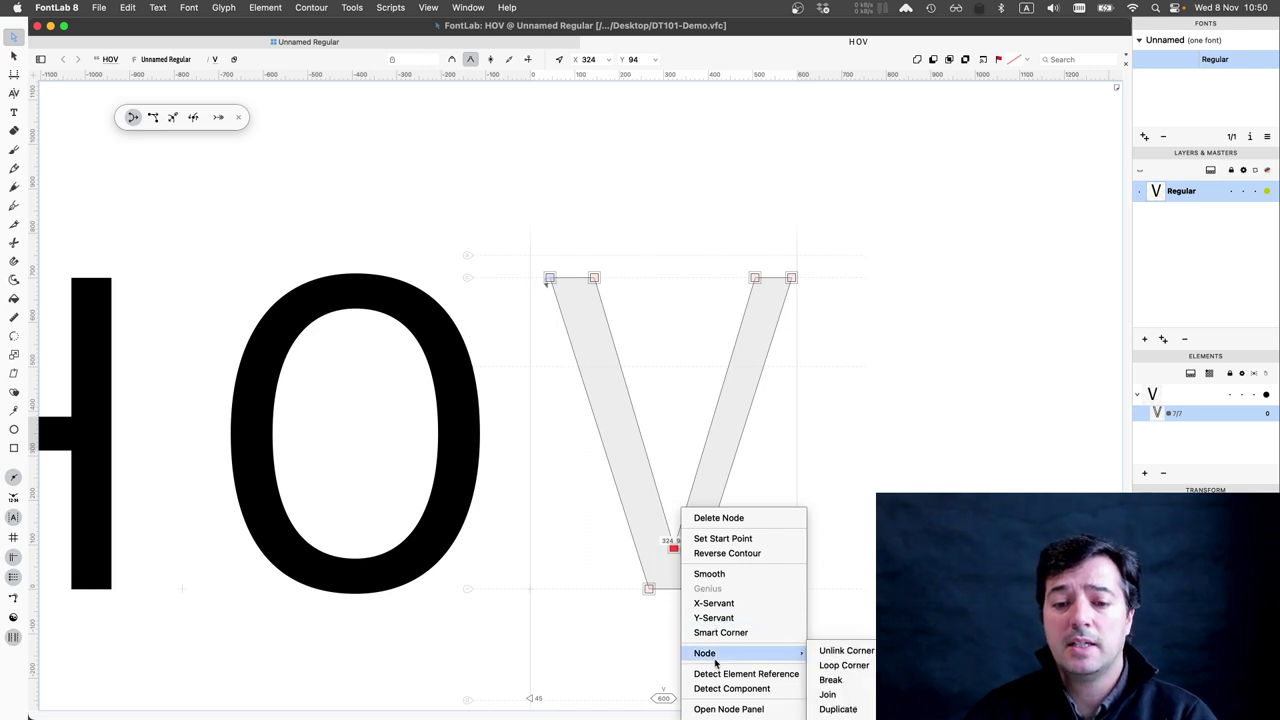
click(834, 666)
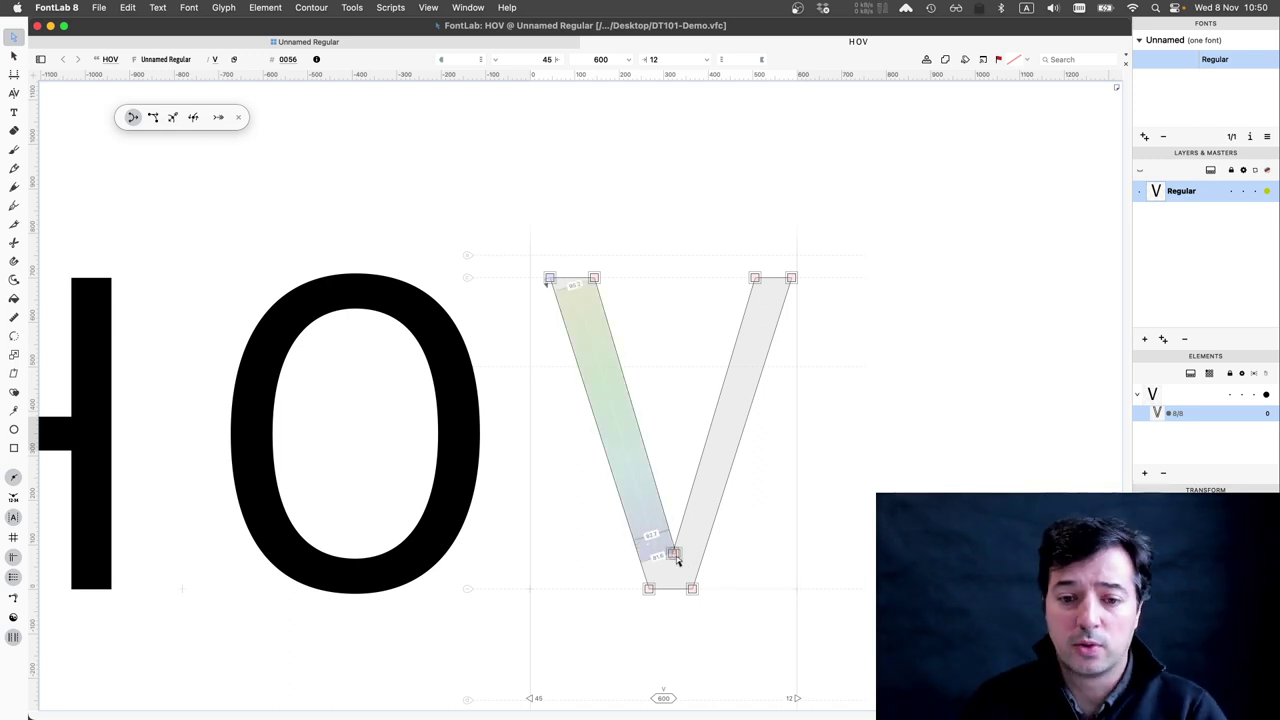
Try moving the looped corner's right-hand node 10 units right to X 338, and return it to X 328.
scroll(676, 558, up, 2)
scroll(676, 558, up, 3)
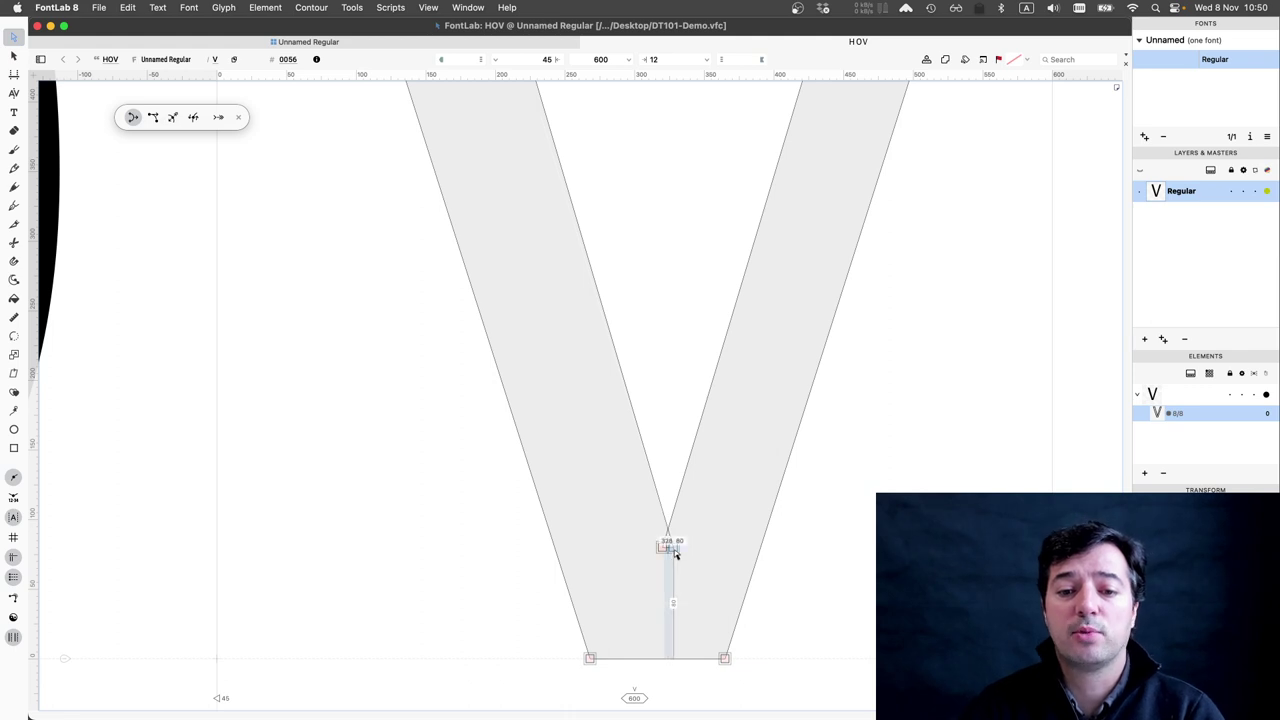
click(676, 556)
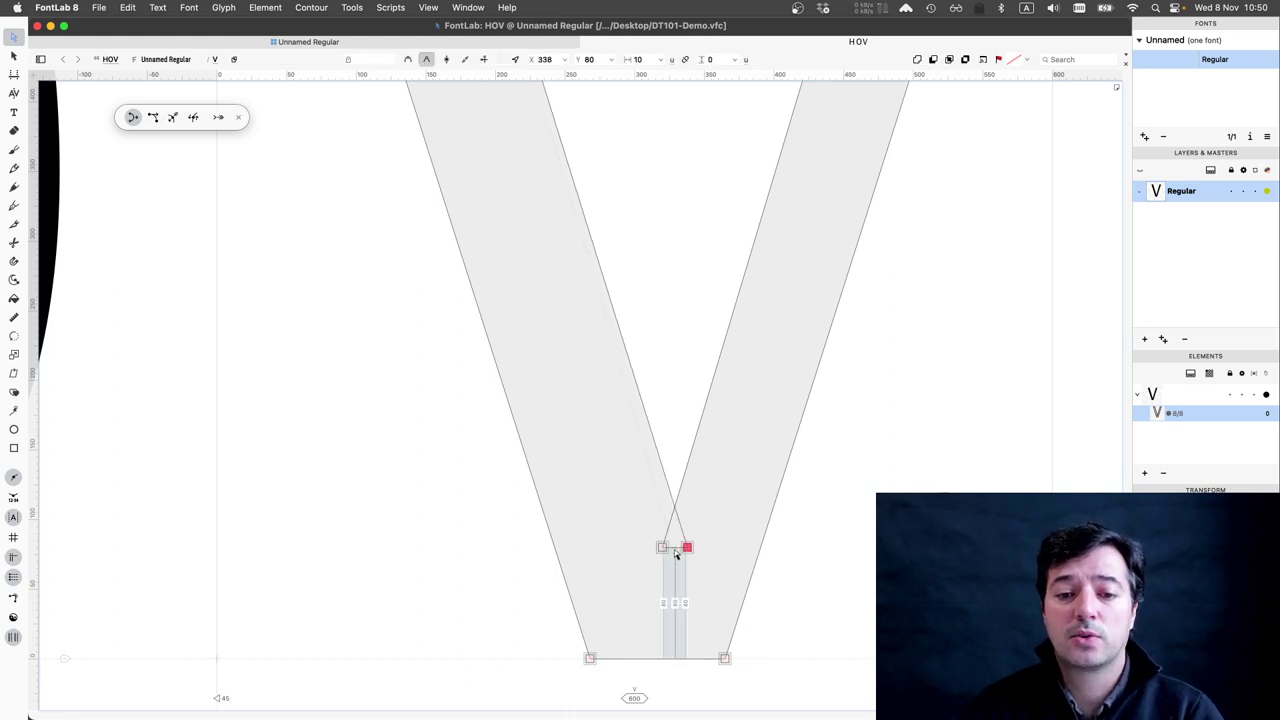
key(super+0)
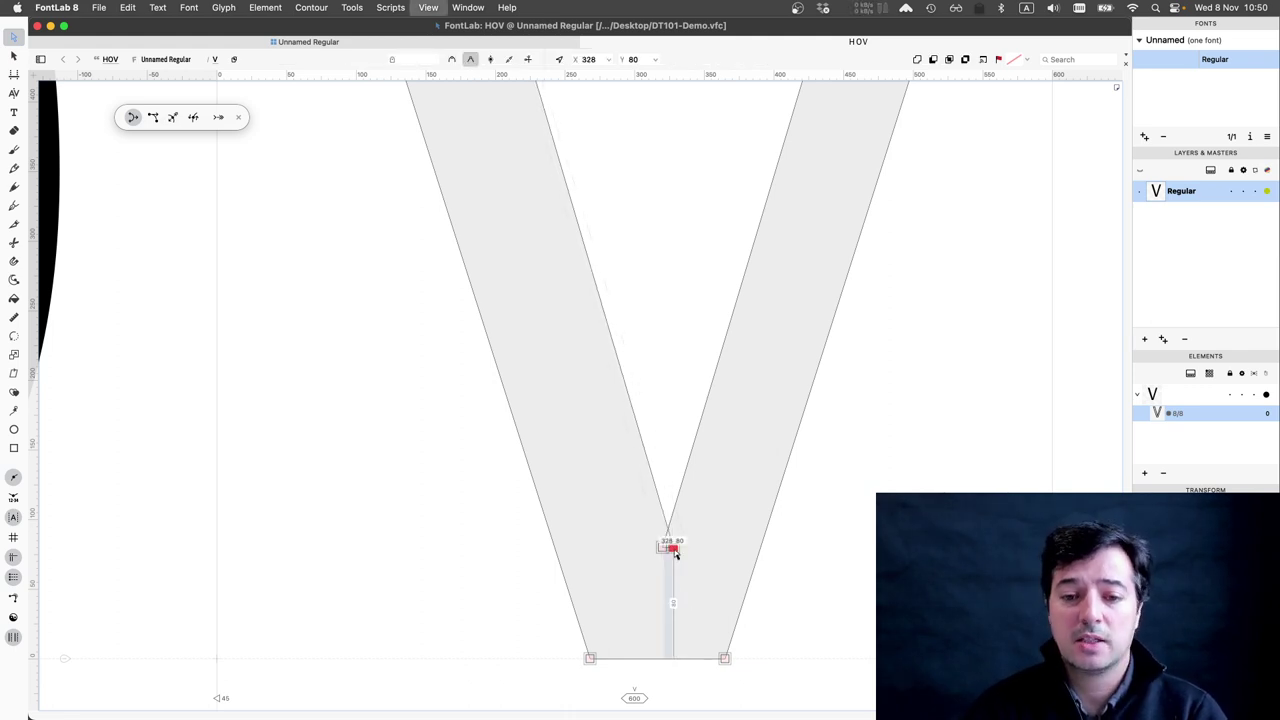